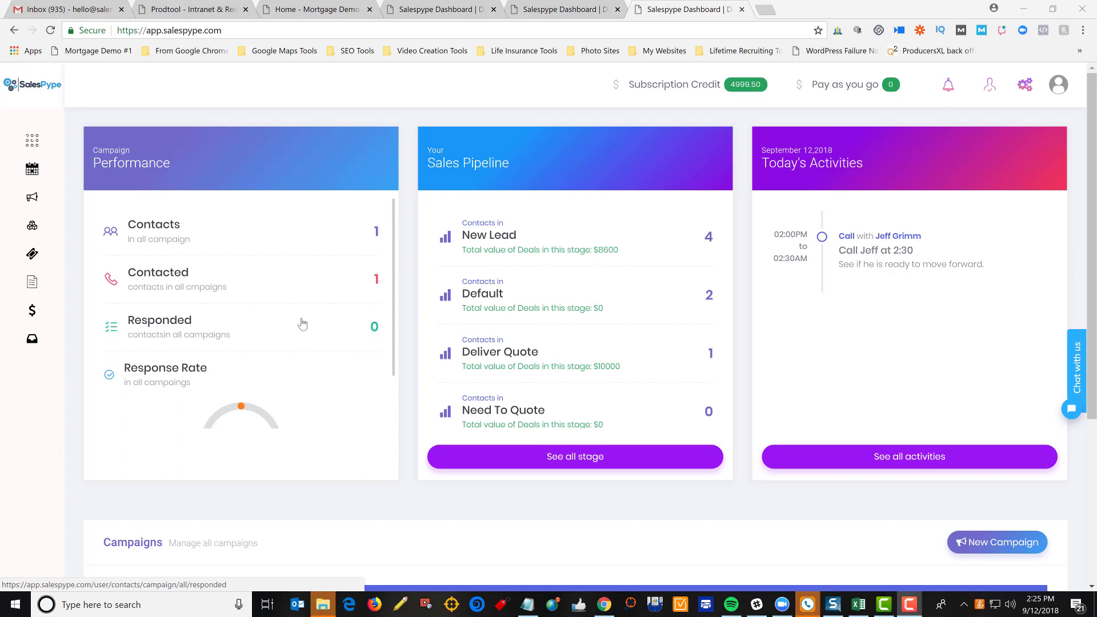
- Examine the campaign performance figures and the sales pipeline stages on the dashboard
scroll(302, 324, "down", 1)
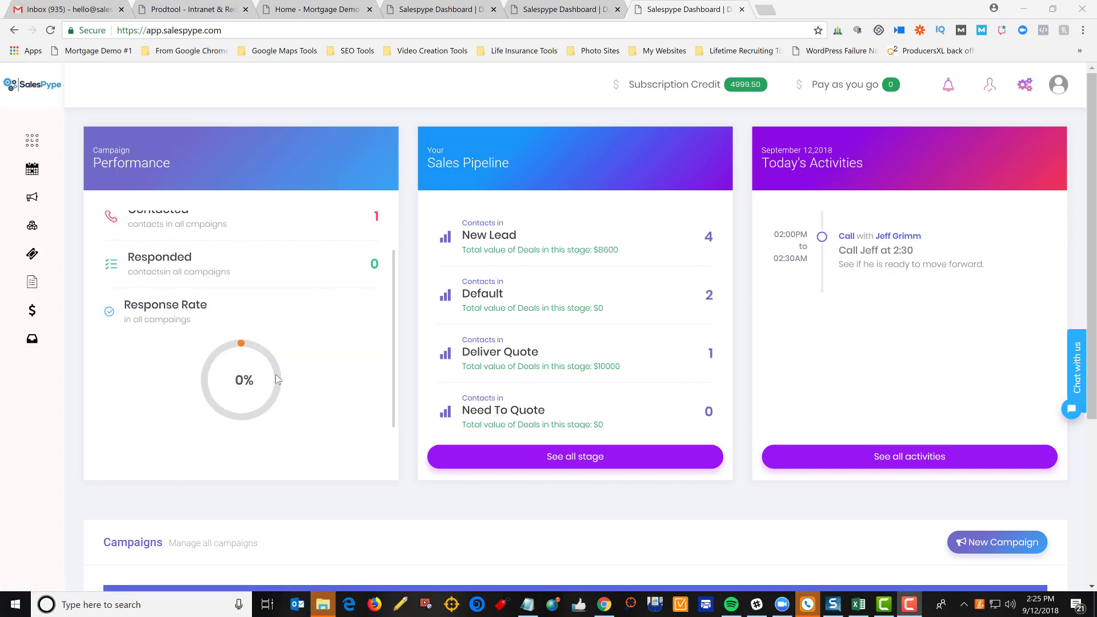
scroll(276, 380, "up", 1)
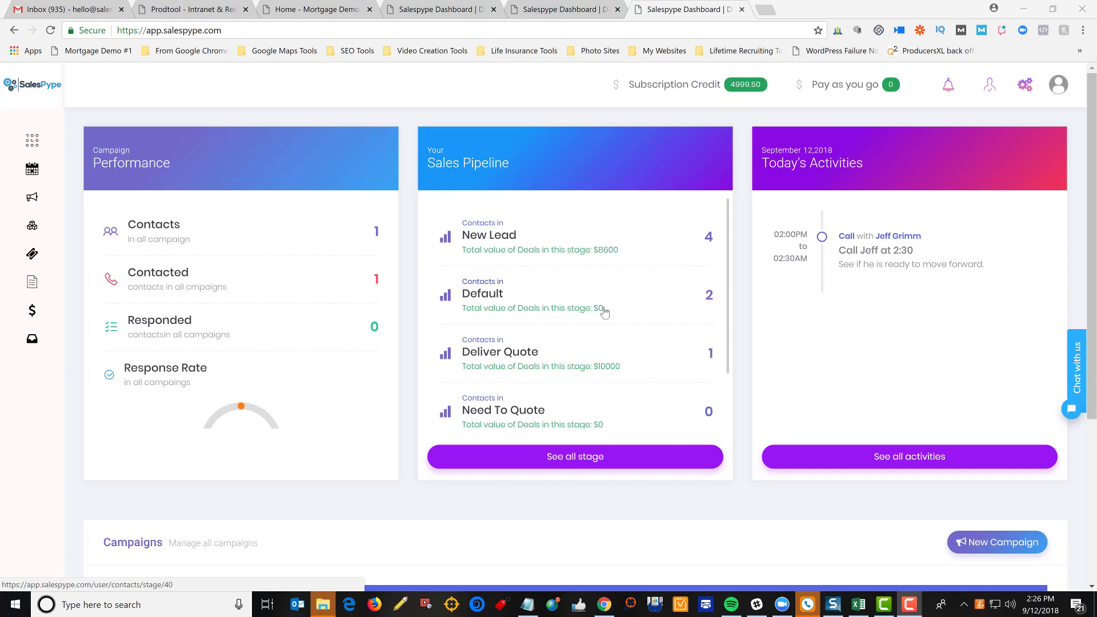
scroll(595, 320, "down", 1)
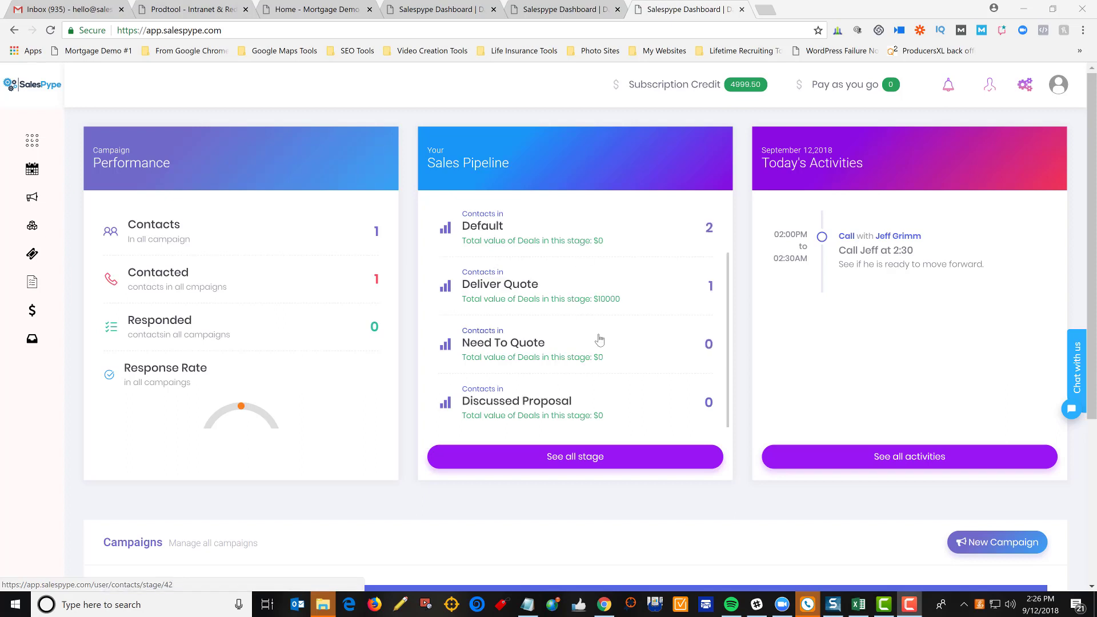
scroll(600, 340, "up", 1)
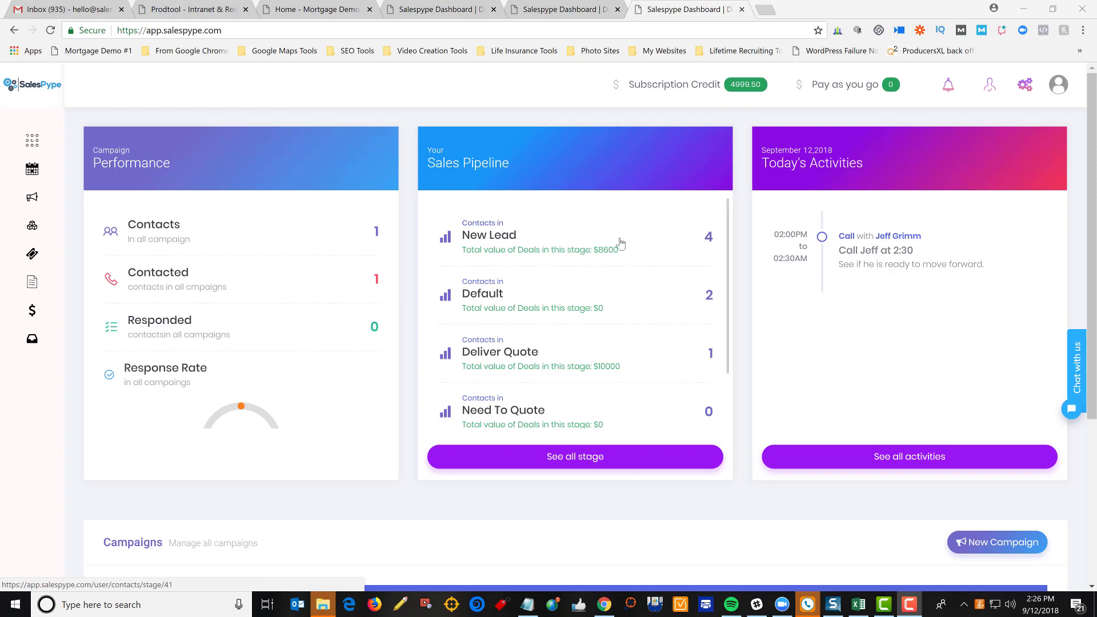
scroll(620, 243, "down", 2)
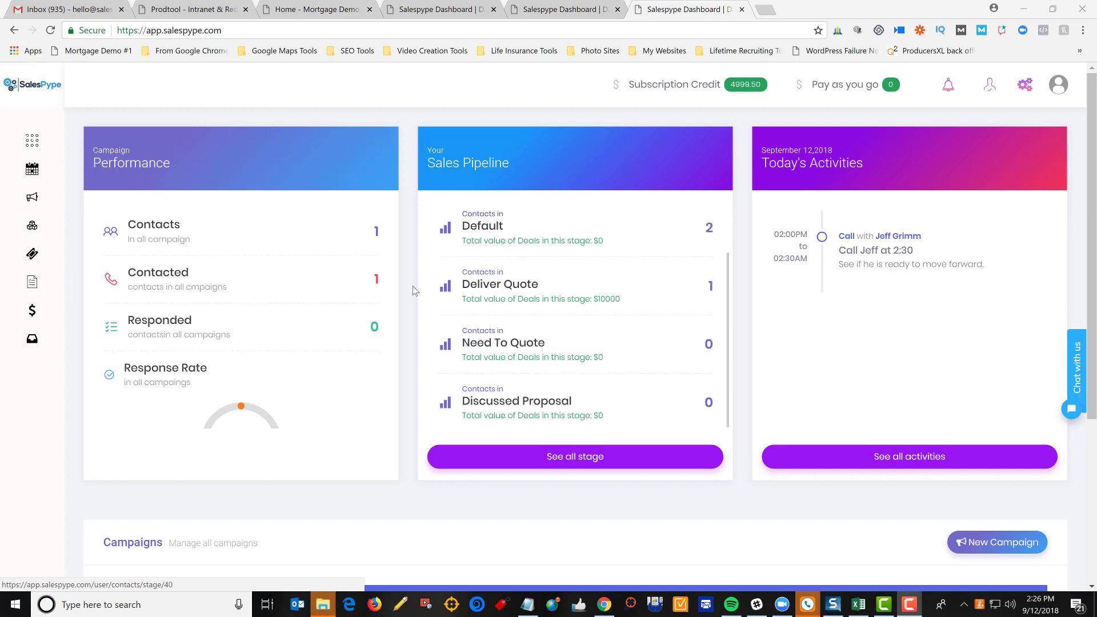
- Start a new campaign and look through the available campaign templates without choosing one
scroll(406, 295, "down", 3)
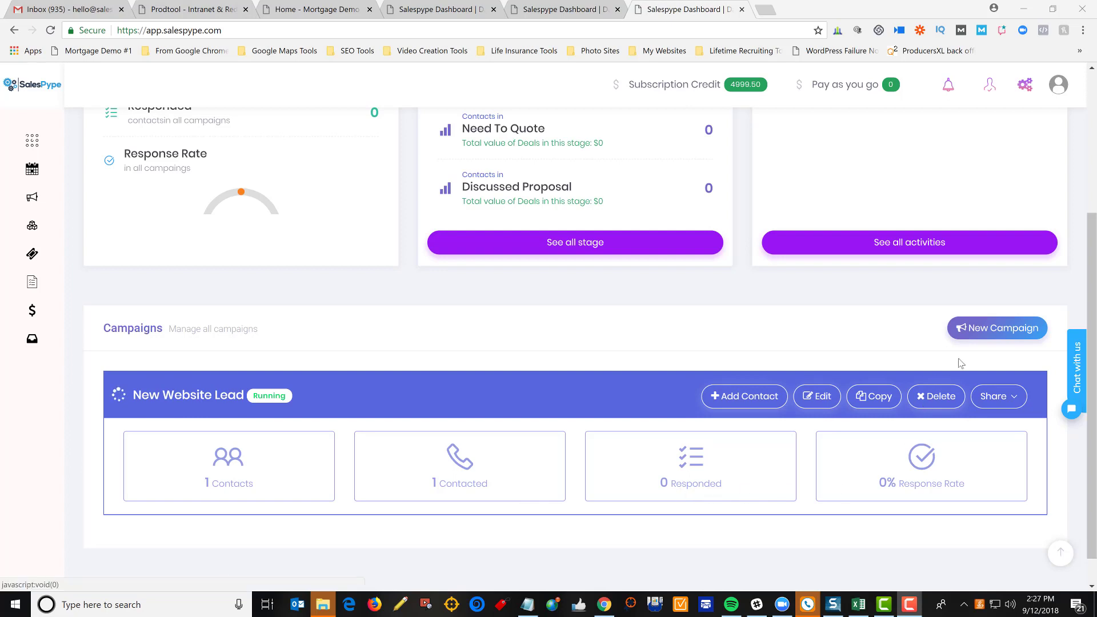
left_click(990, 331)
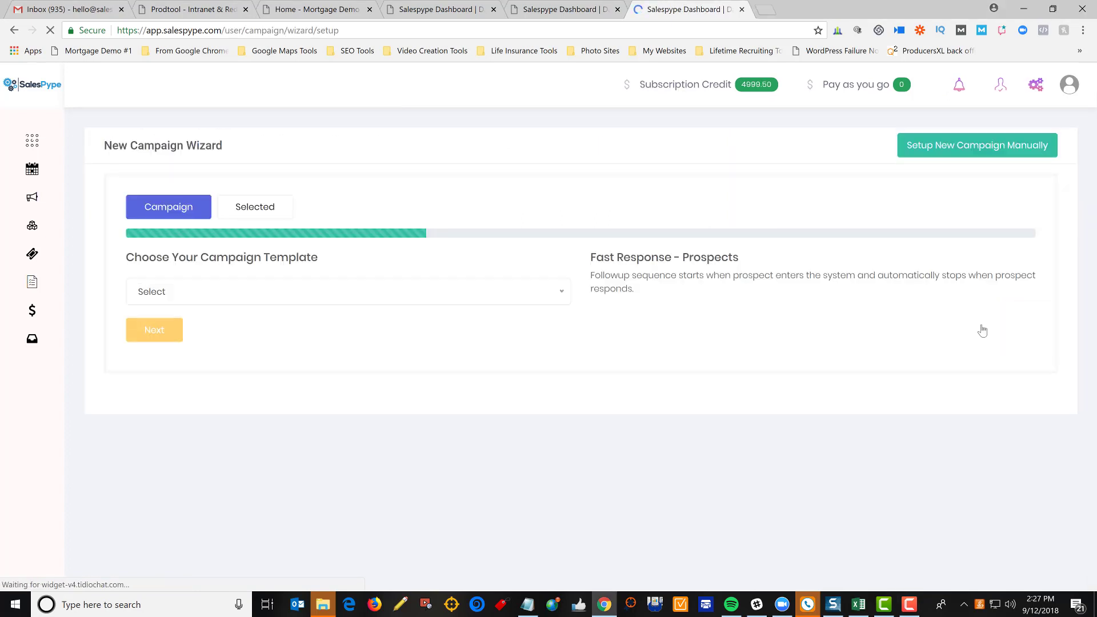
left_click(559, 292)
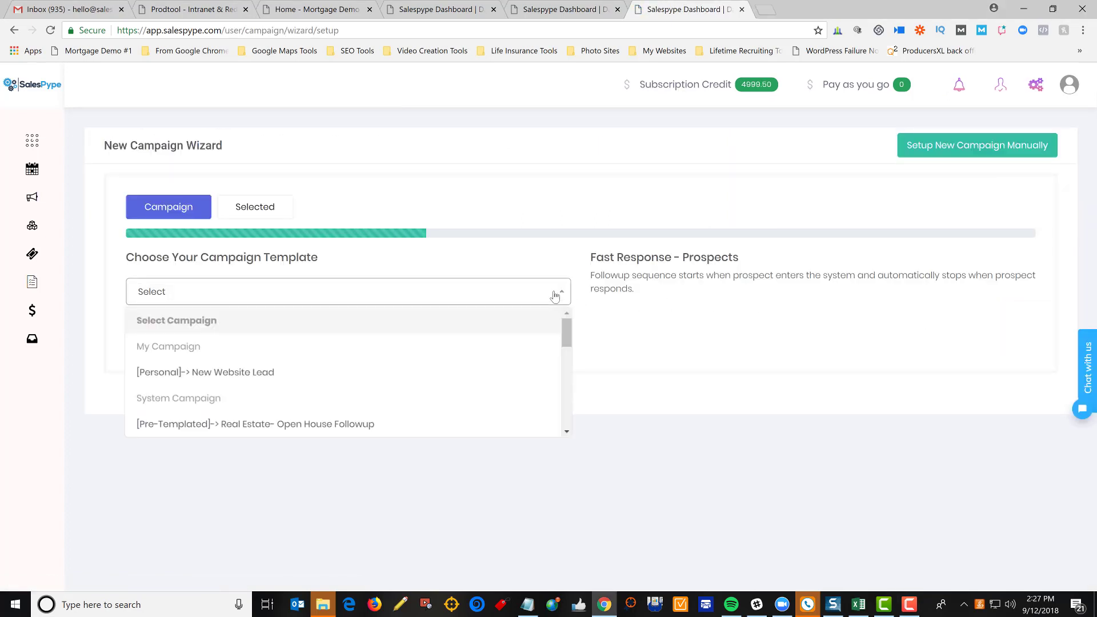
left_click(565, 428)
left_click(565, 429)
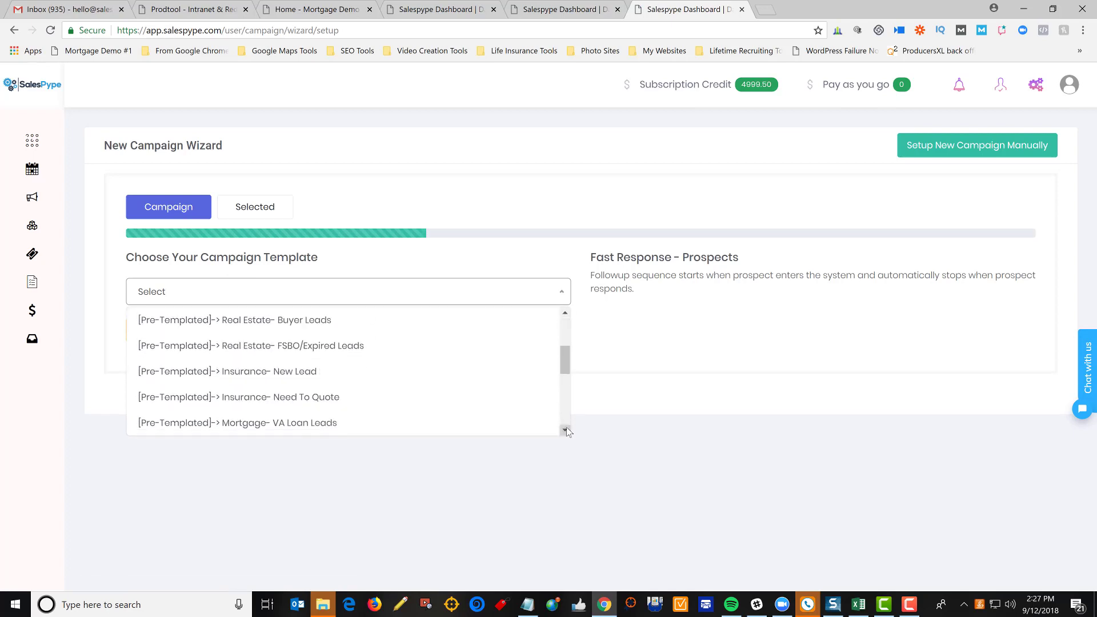
left_click(565, 429)
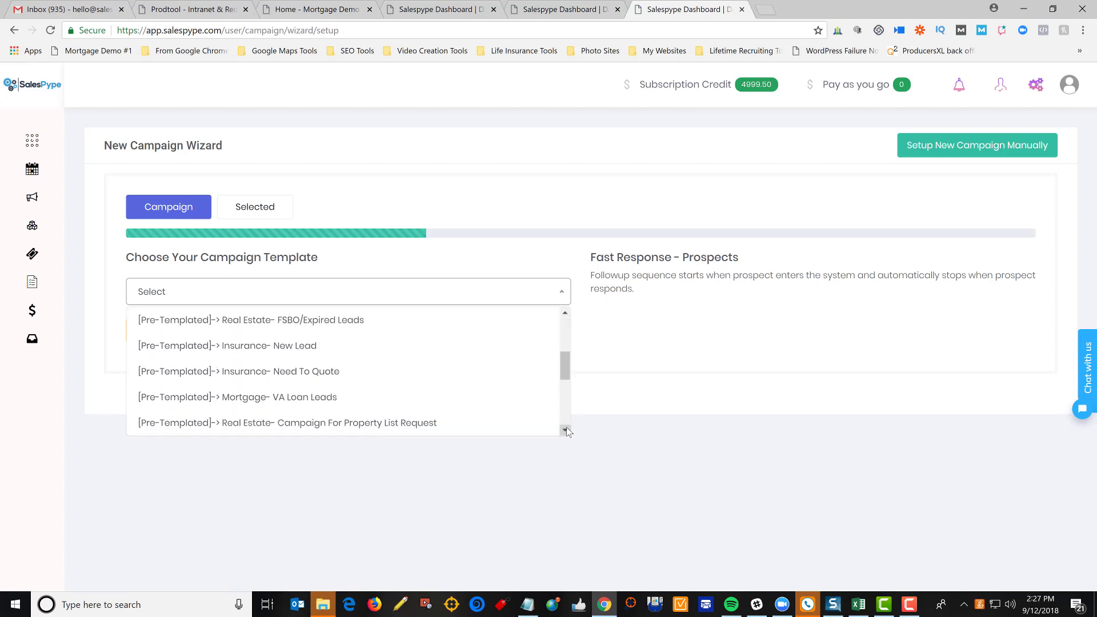
left_click(566, 428)
left_click(566, 428)
left_click(565, 429)
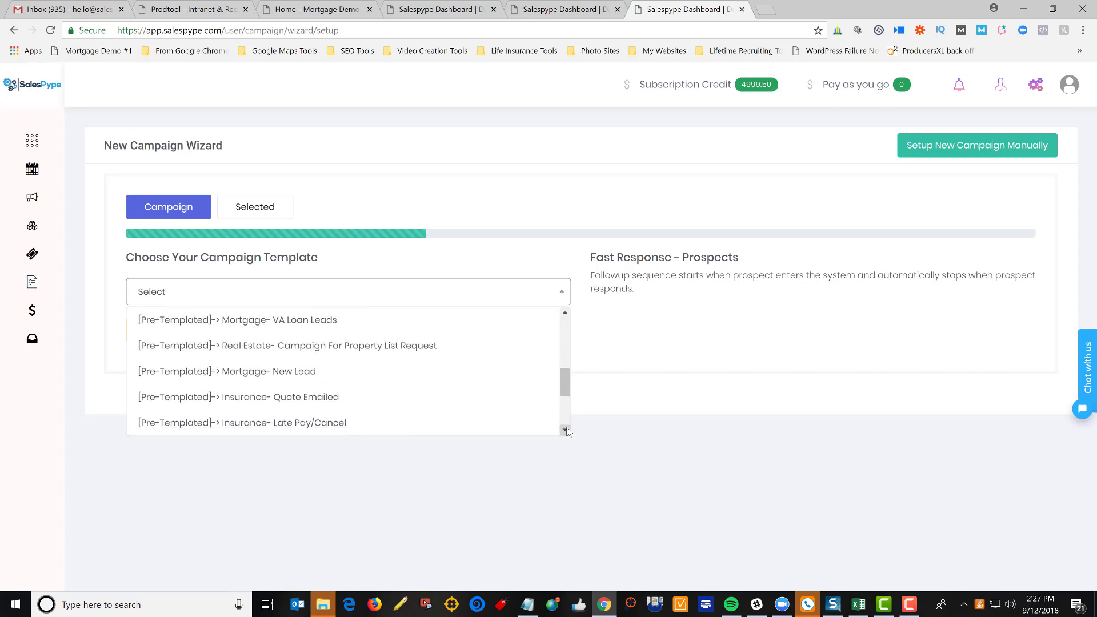
left_click(565, 429)
left_click(566, 429)
left_click(565, 429)
left_click(566, 428)
left_click(565, 429)
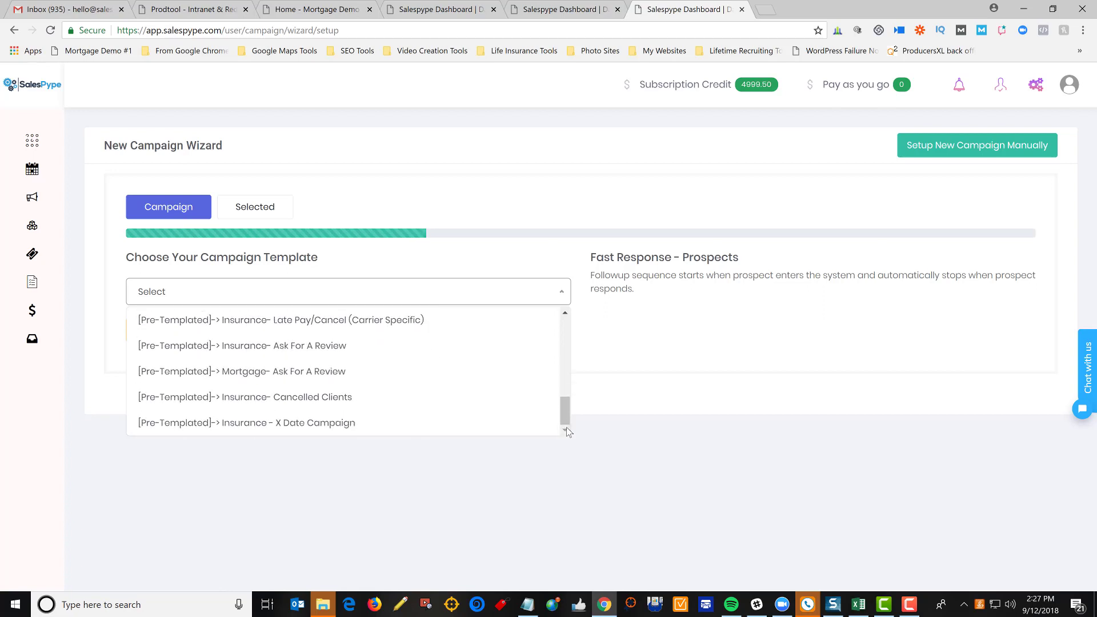
left_click(611, 444)
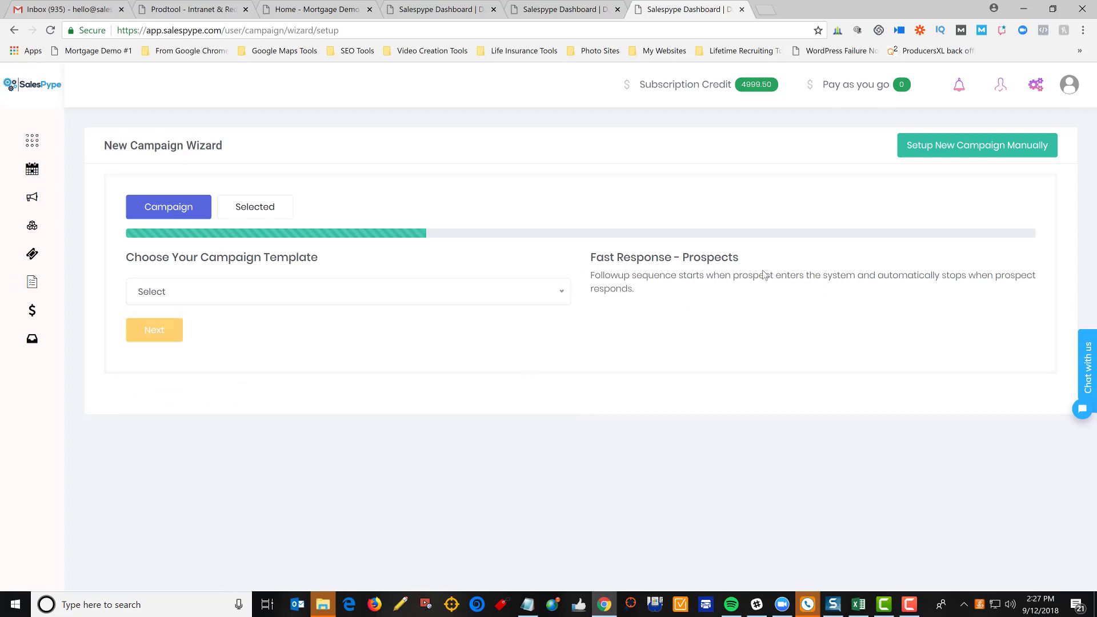
- Set up the new campaign manually and name it "New Lead"
left_click(954, 149)
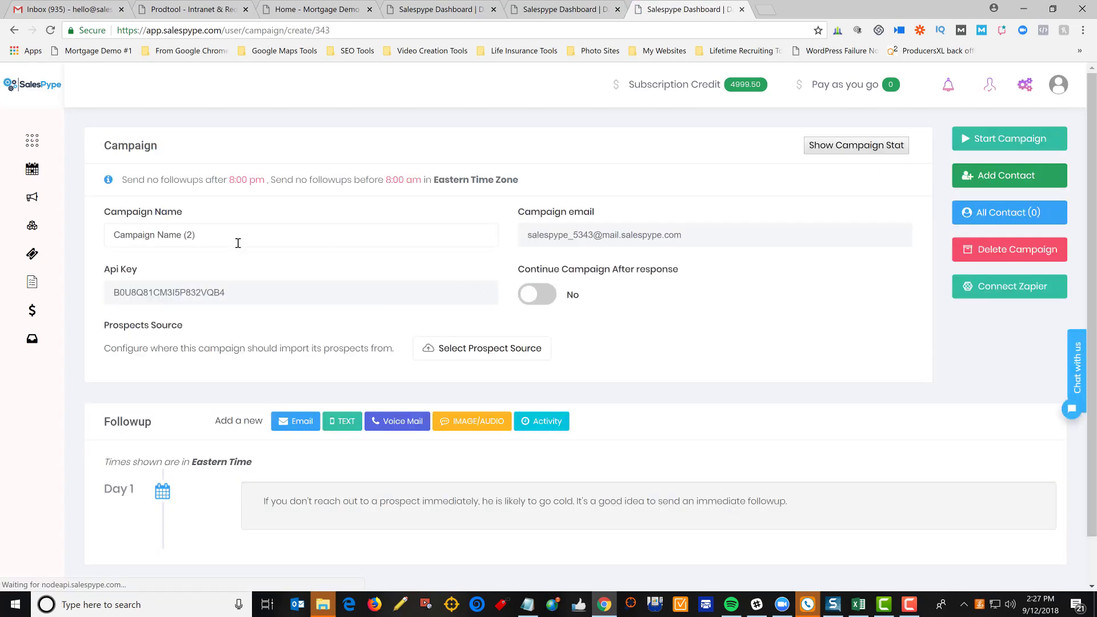
triple_click(238, 239)
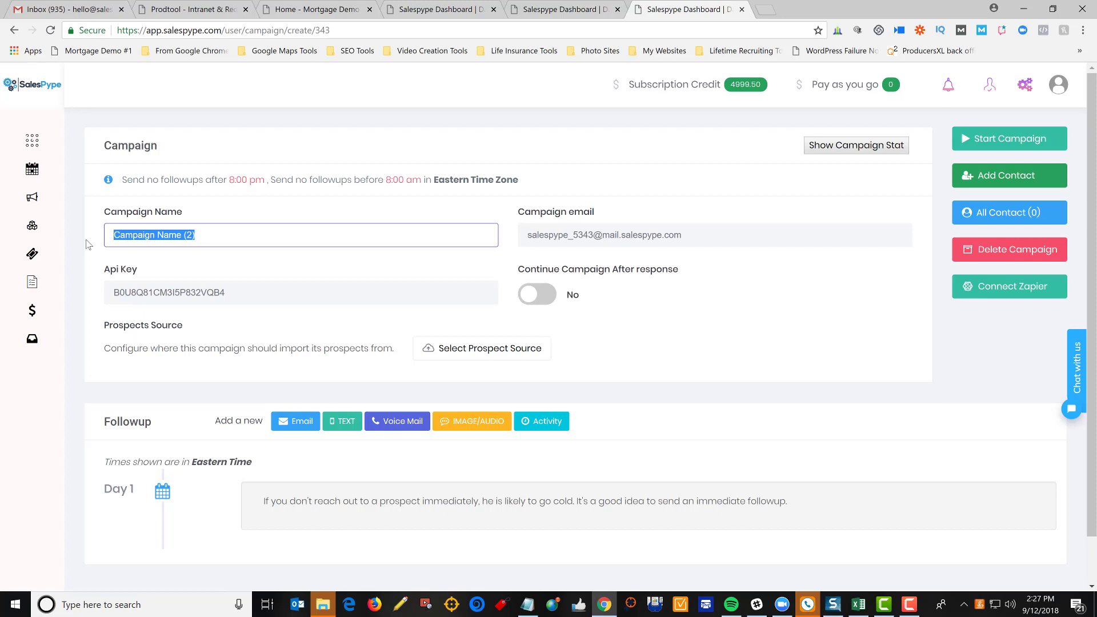
type("ml")
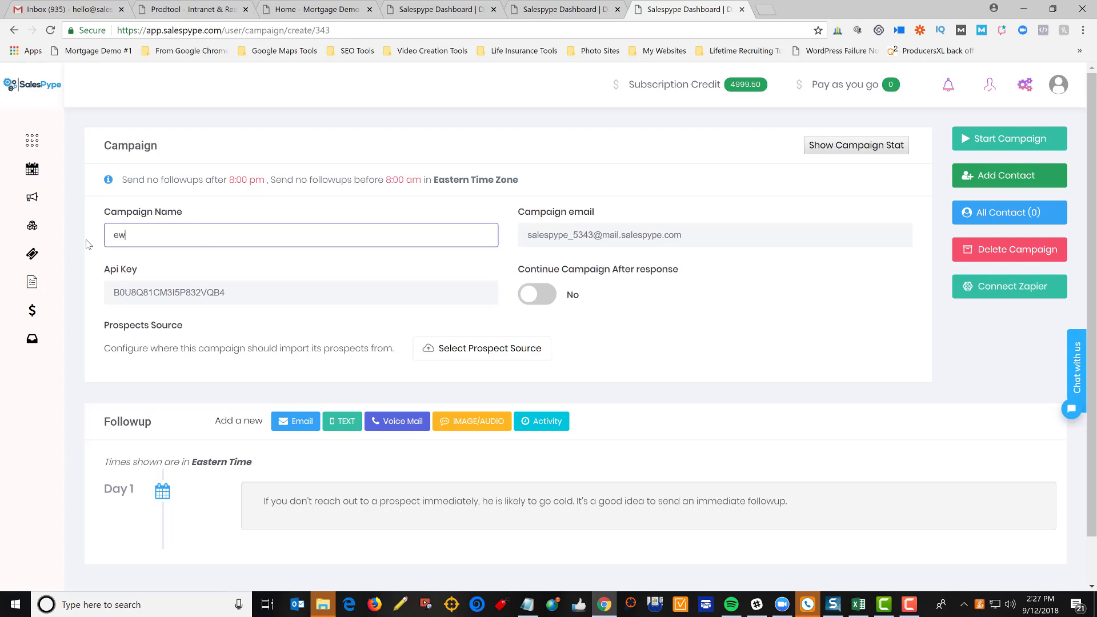
key("BackSpace")
key("BackSpace")
type("New Lead")
- Set the campaign to continue after a response
left_click(534, 295)
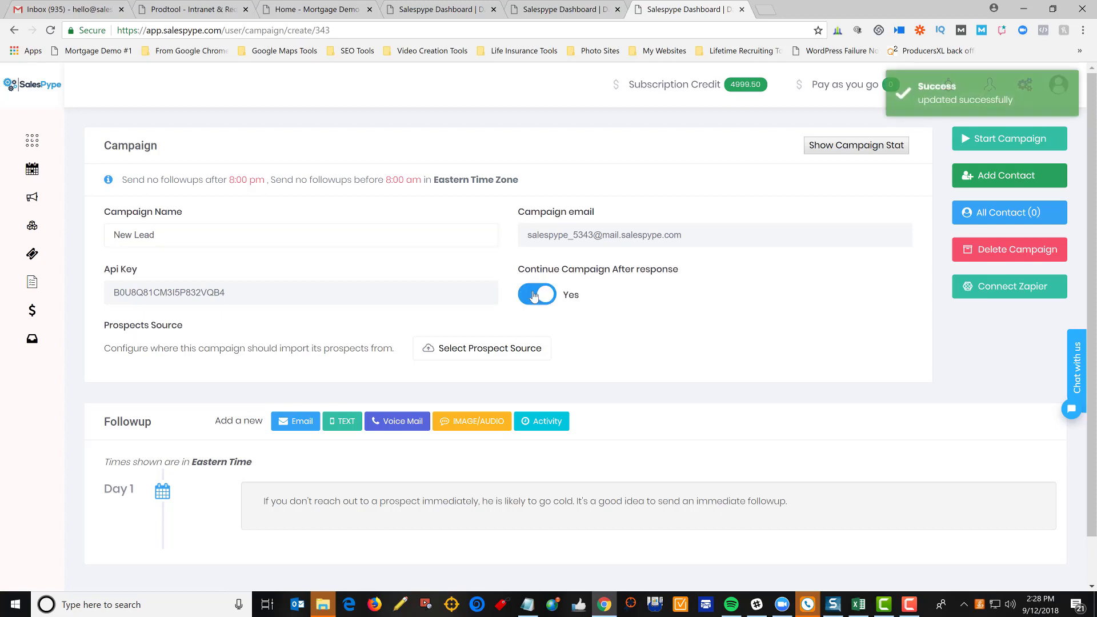
left_click(534, 295)
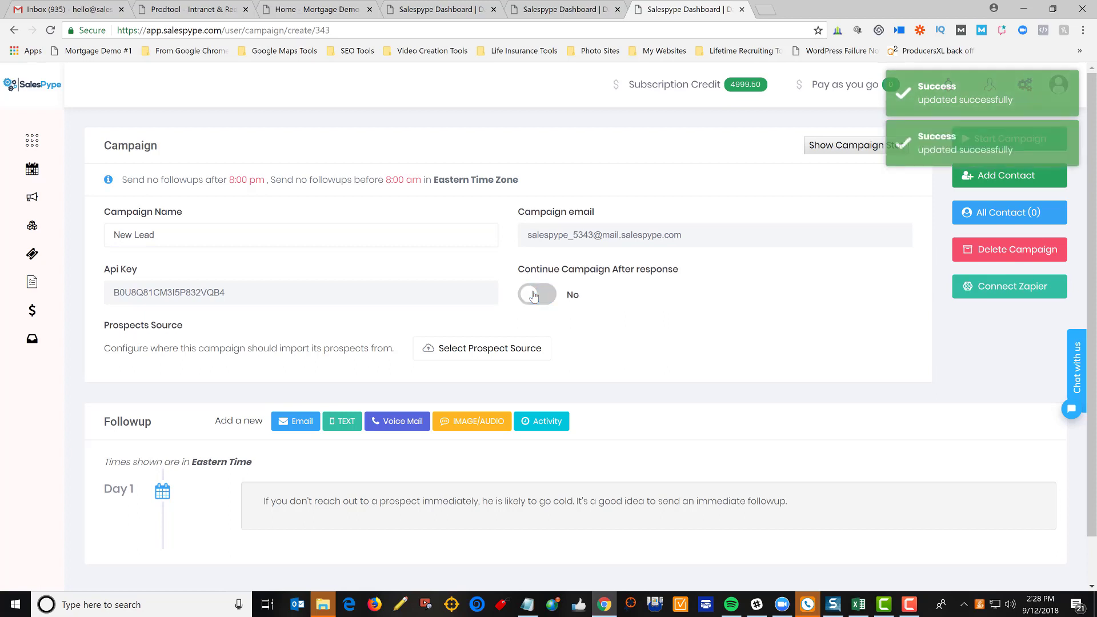
left_click(534, 295)
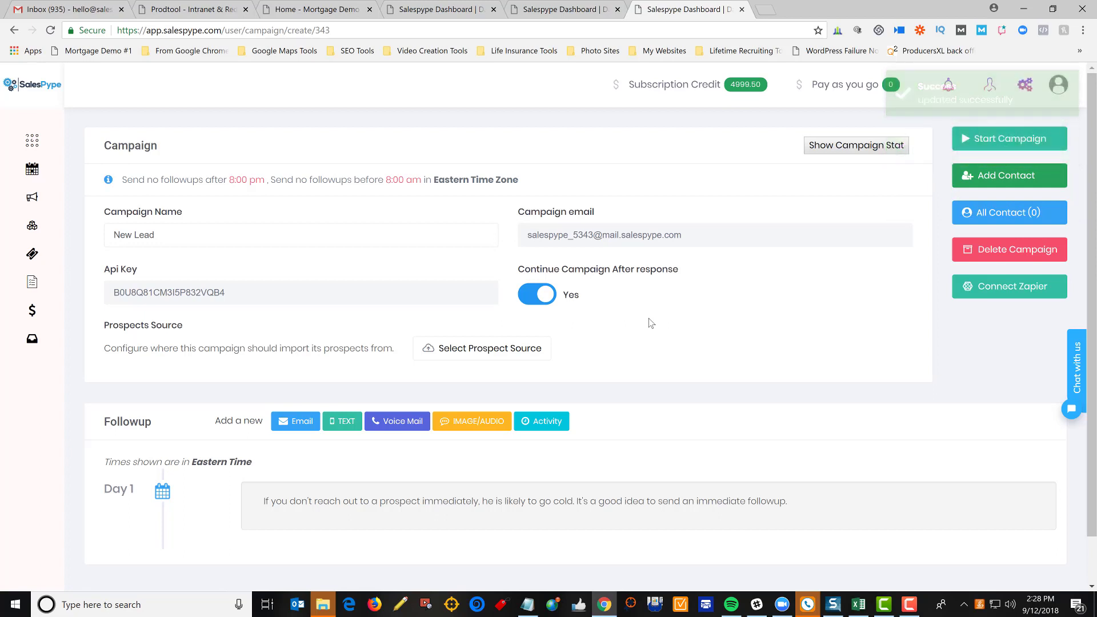
- Add a text follow-up with the message "Hi [{first_name}]. This is a text.", inserting the first name as a personalized field
scroll(650, 323, "down", 1)
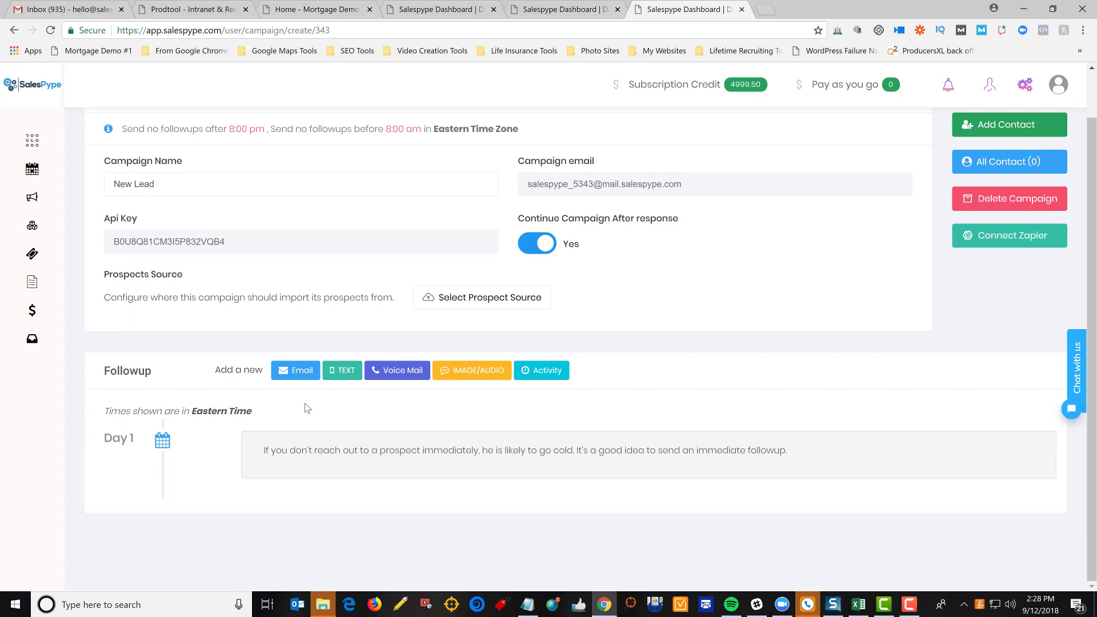
left_click(336, 378)
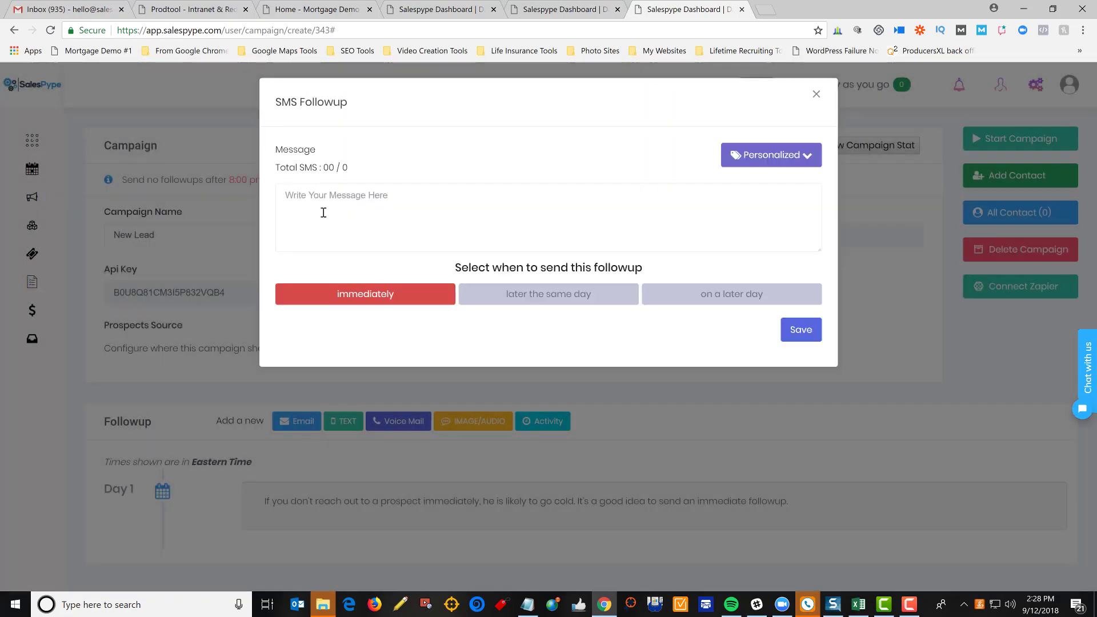
left_click(324, 211)
type("Hi")
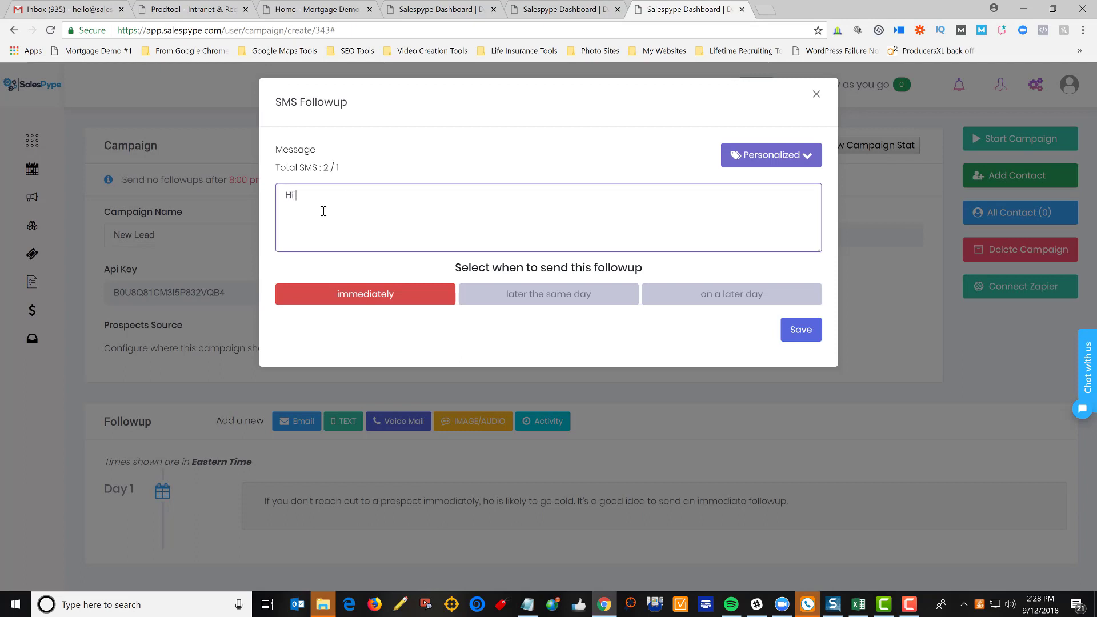
left_click(779, 162)
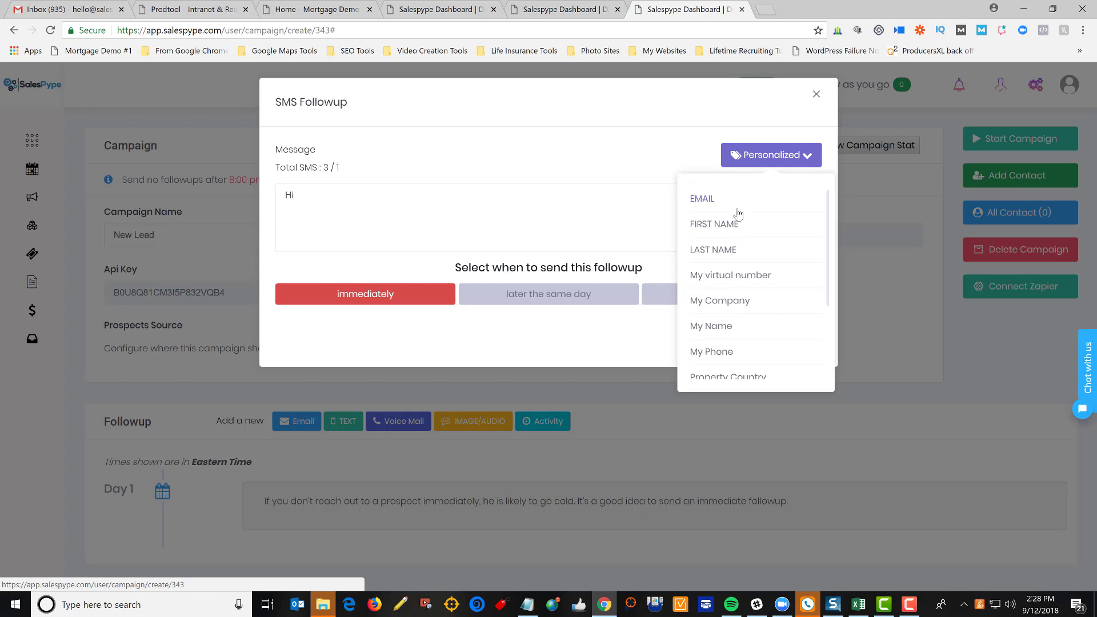
scroll(739, 286, "down", 2)
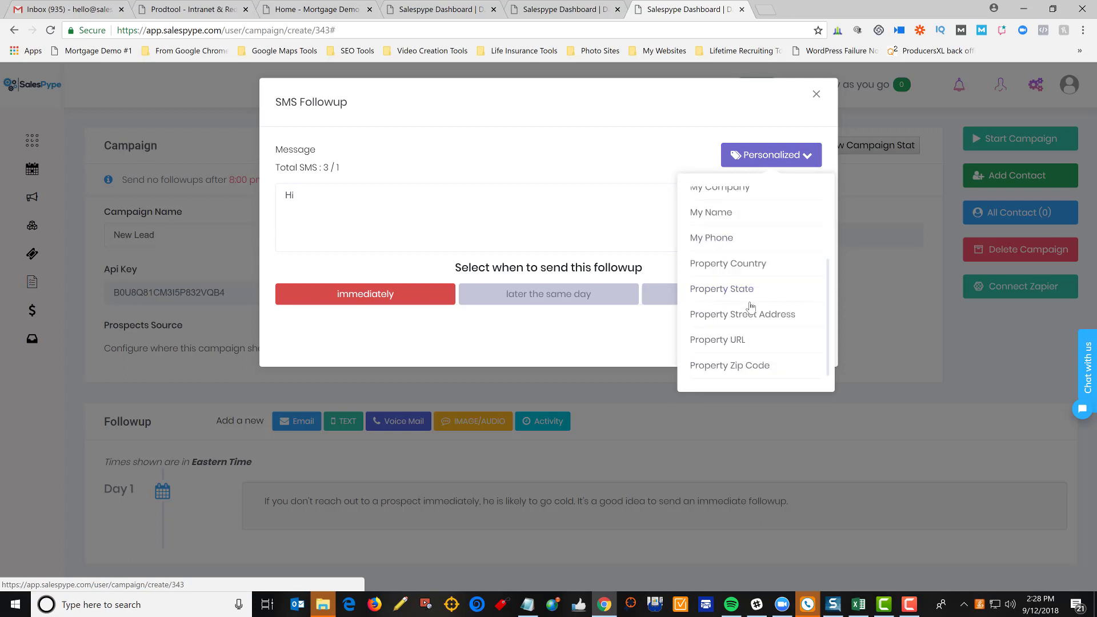
scroll(761, 317, "up", 2)
scroll(762, 316, "down", 2)
scroll(762, 316, "up", 2)
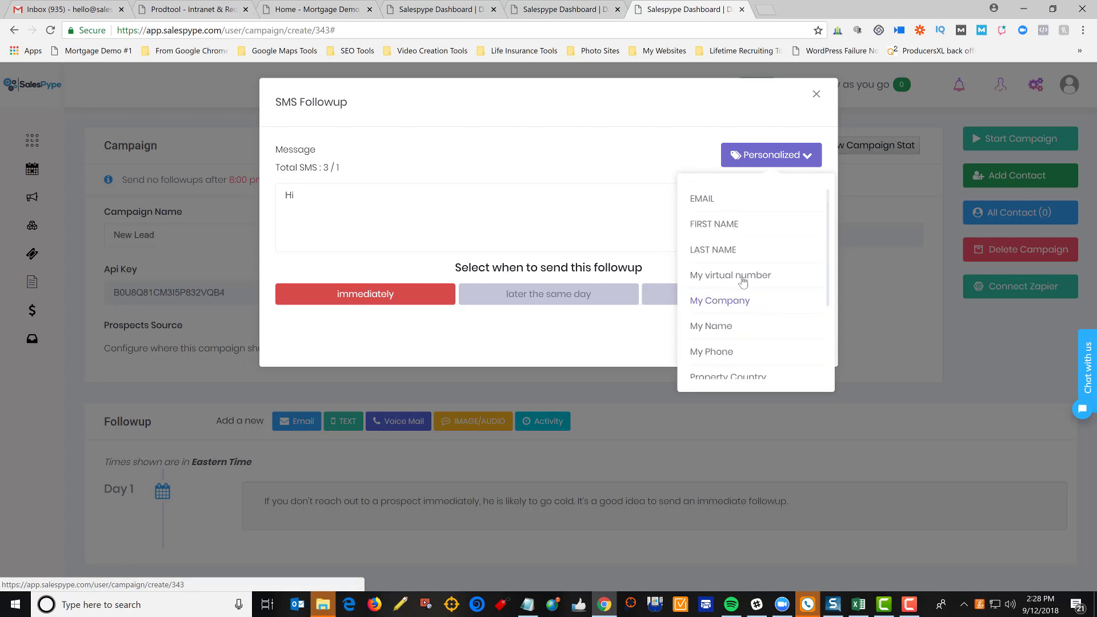
left_click(740, 226)
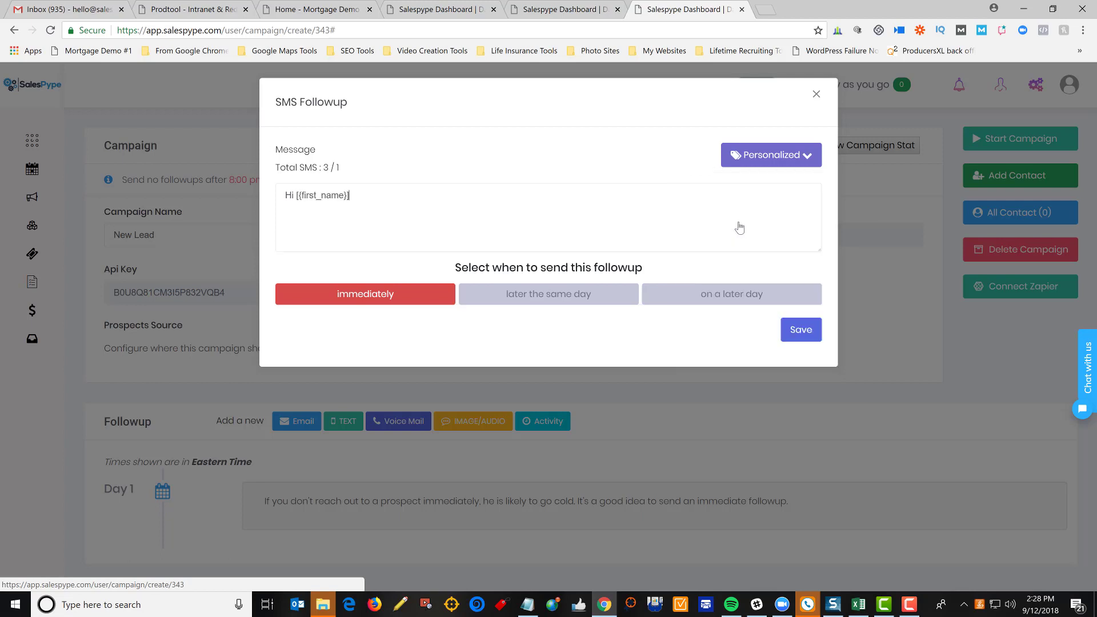
type("This is a text")
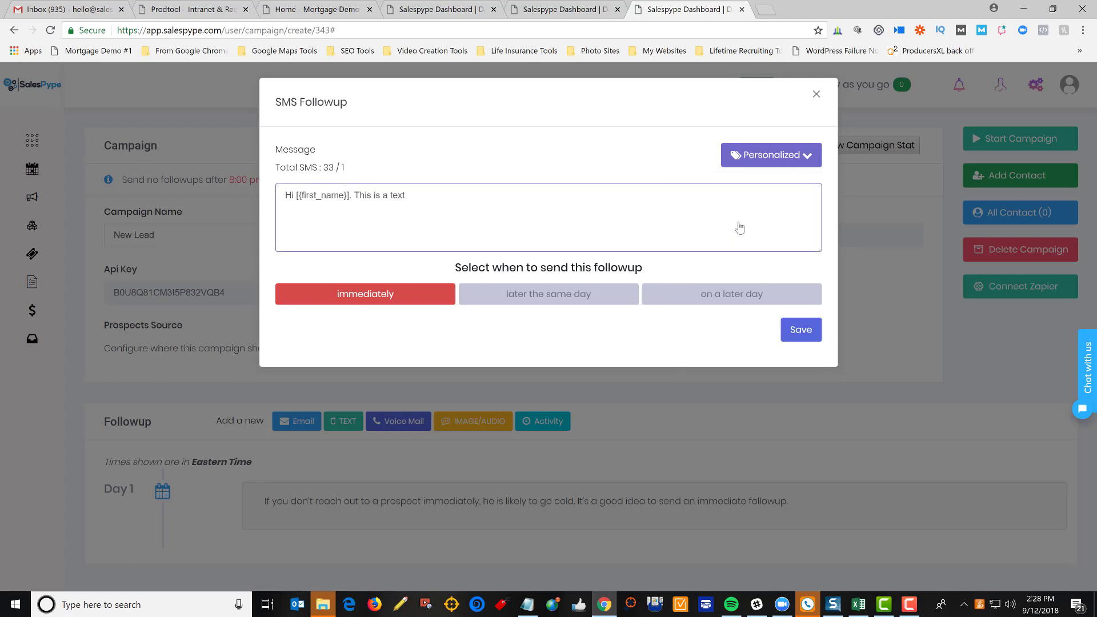
type(".")
- Try the same-day and later-day scheduling options for the text follow-up, looking through the selectable days
left_click(524, 301)
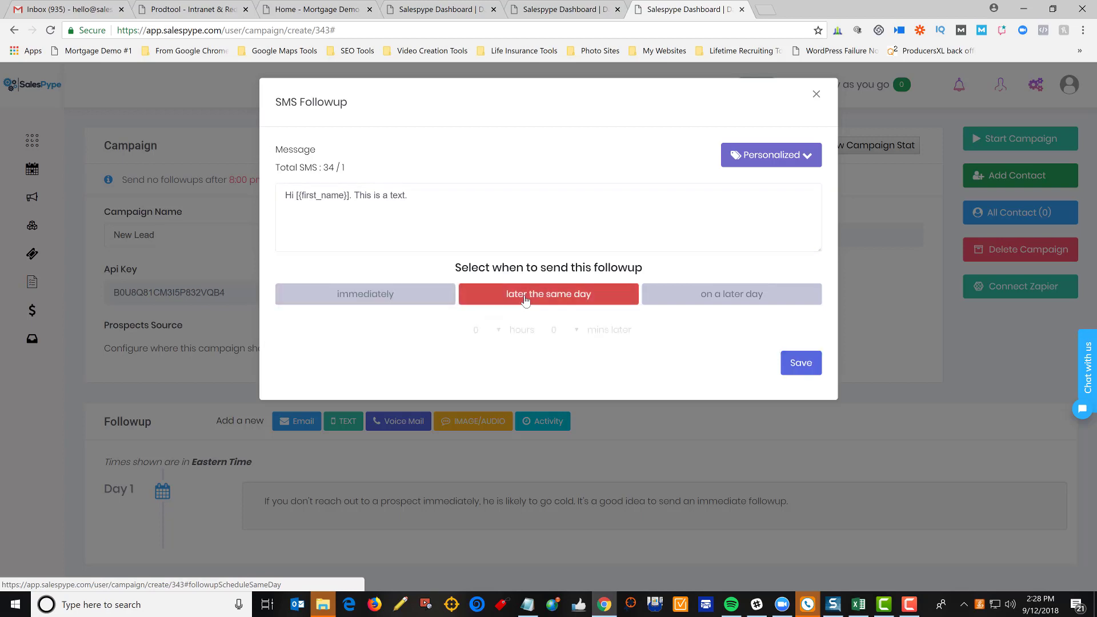
left_click(491, 330)
left_click(491, 330)
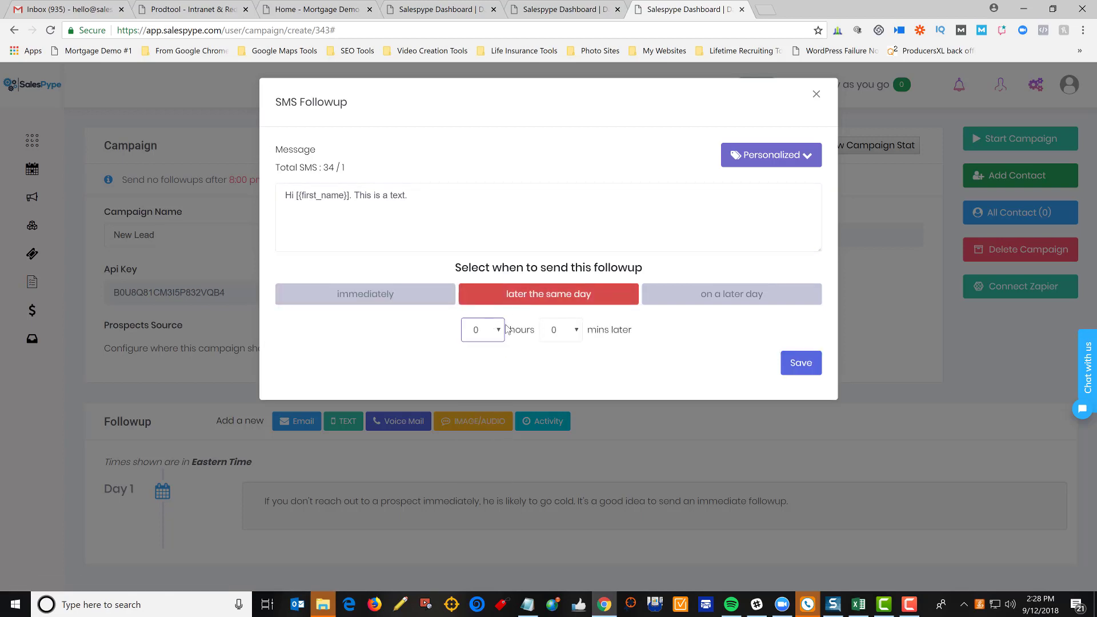
left_click(684, 293)
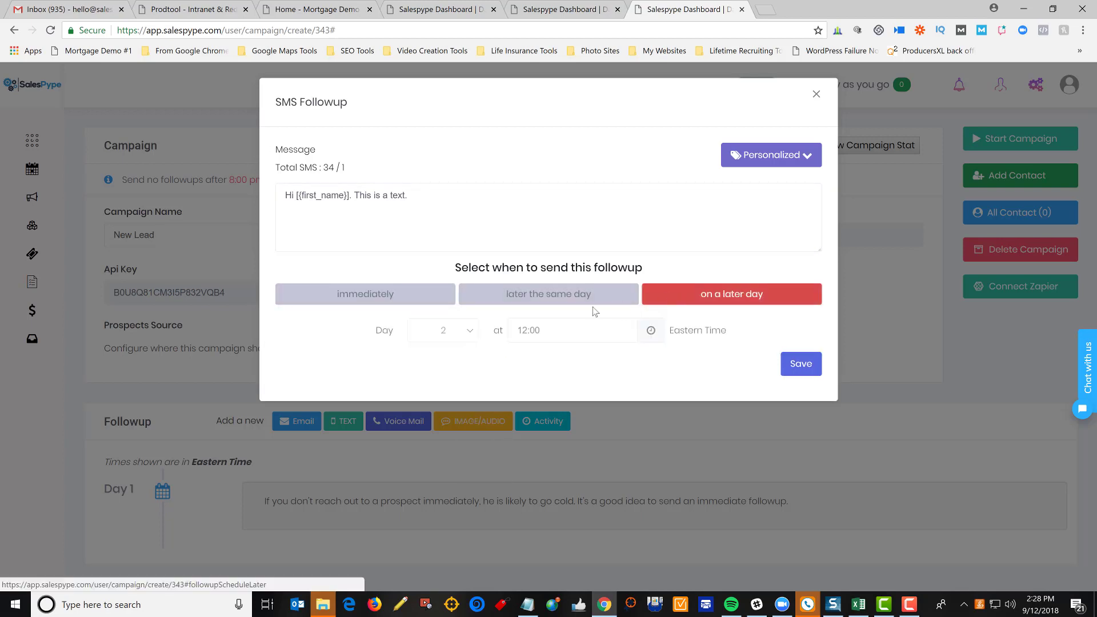
left_click(443, 331)
scroll(446, 405, "down", 20)
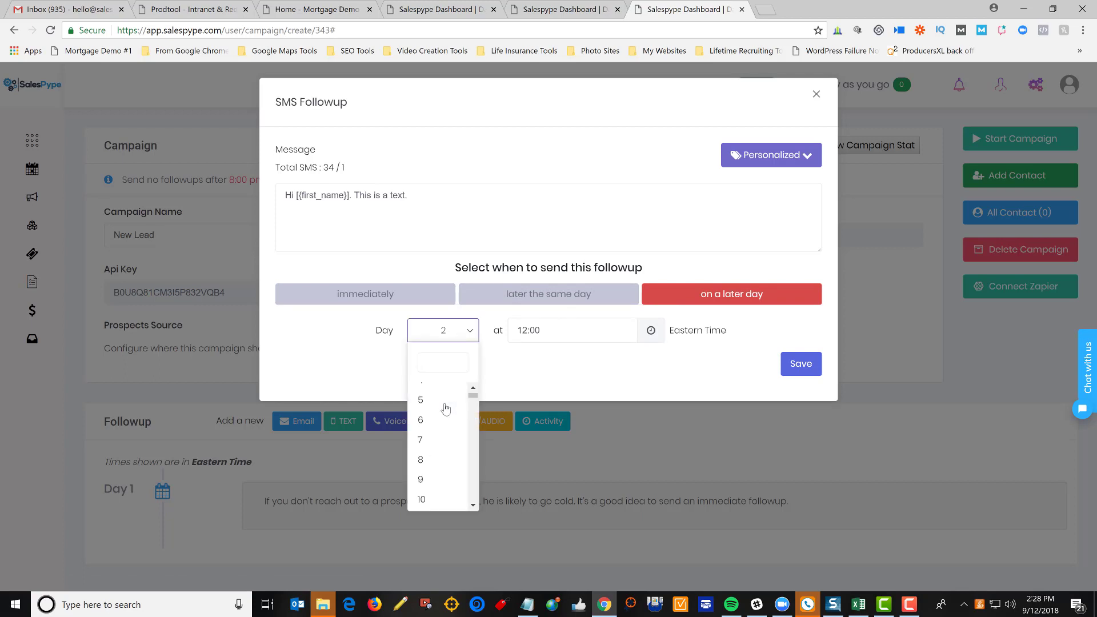
scroll(469, 429, "up", 20)
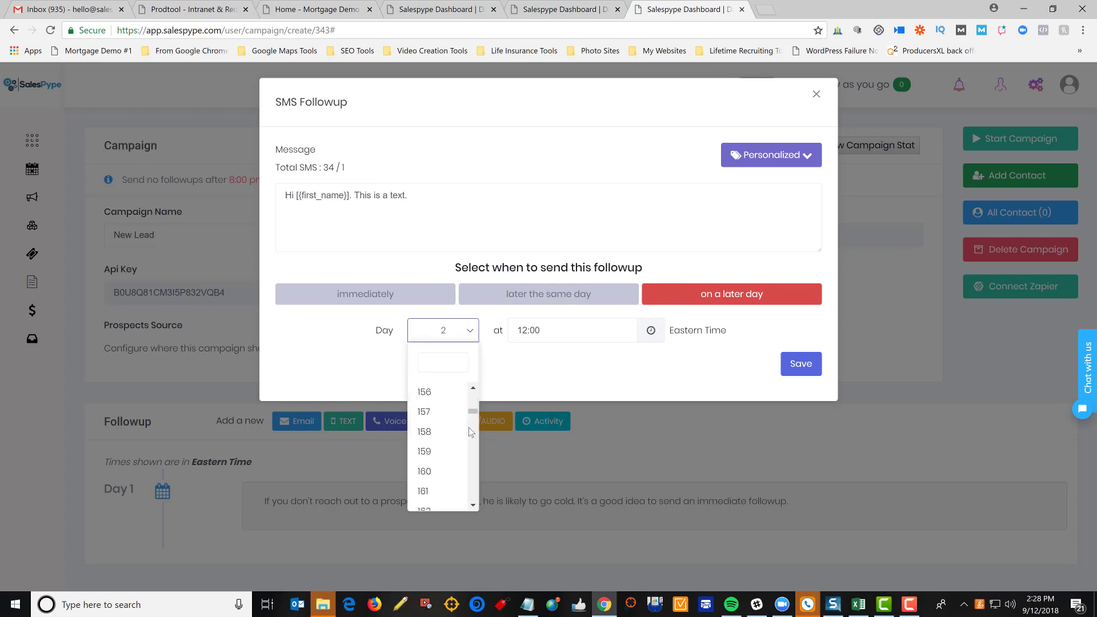
left_click(588, 338)
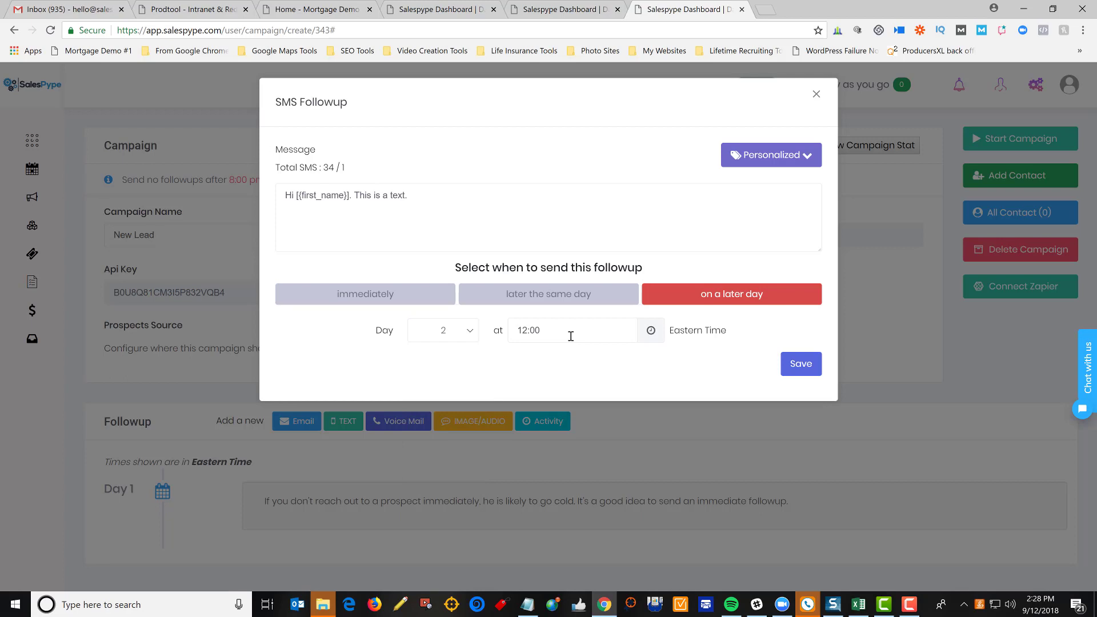
- Schedule the text follow-up to send immediately, save it and check its entry under Day 1
left_click(356, 293)
left_click(812, 339)
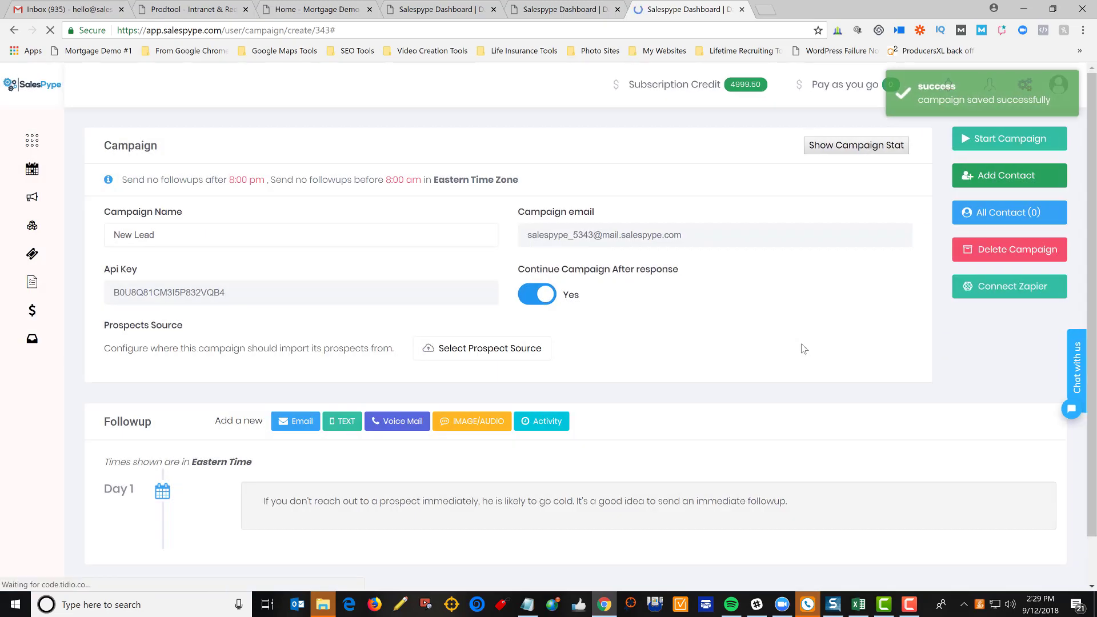
scroll(801, 346, "down", 2)
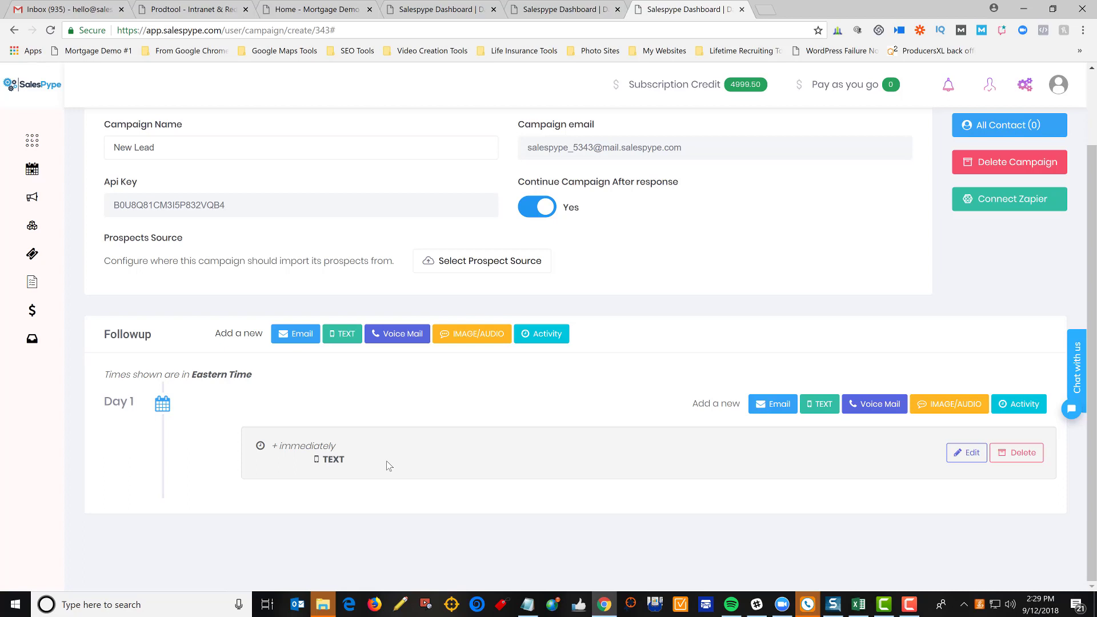
- Add an email follow-up with the subject line "Hi" followed by the personalized first name field
left_click(294, 337)
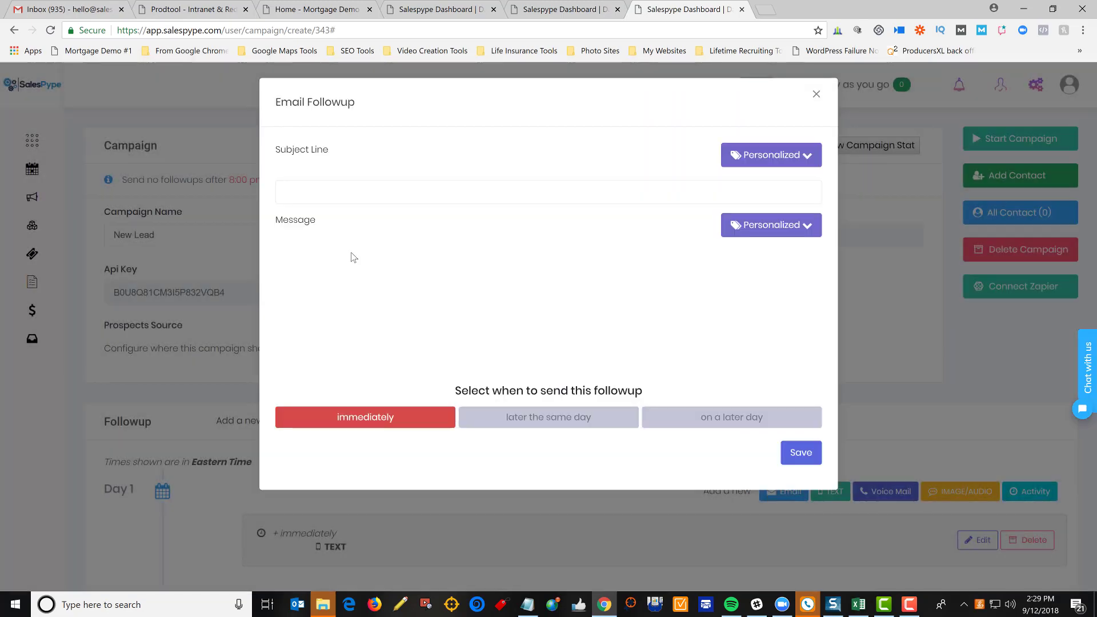
left_click(364, 194)
type("Hi")
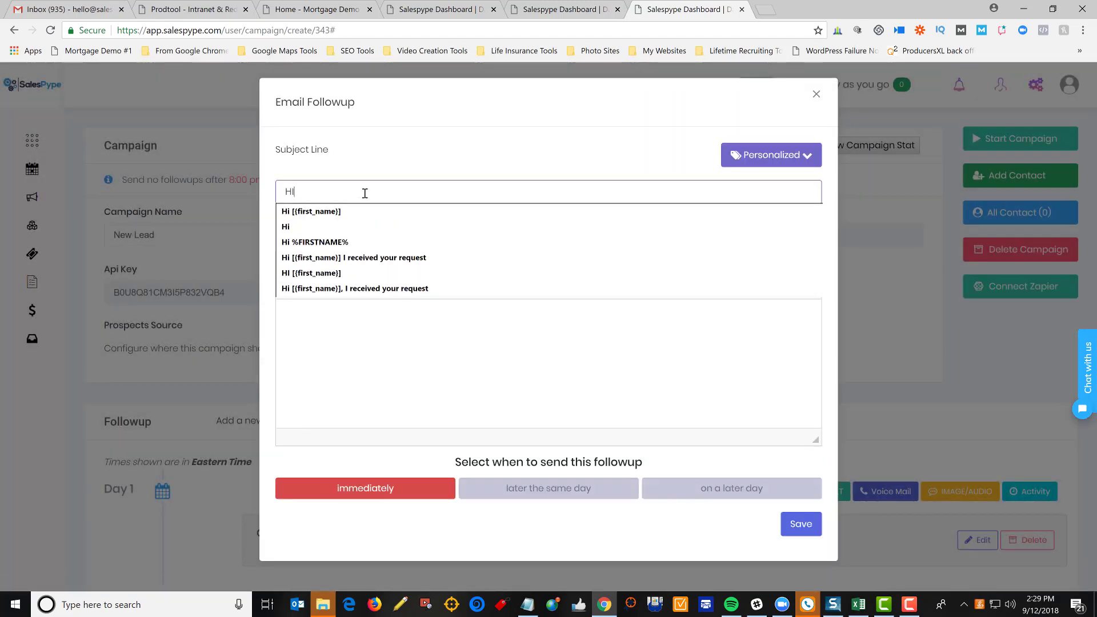
key("BackSpace")
type("I")
key("BackSpace")
type("i")
left_click(757, 161)
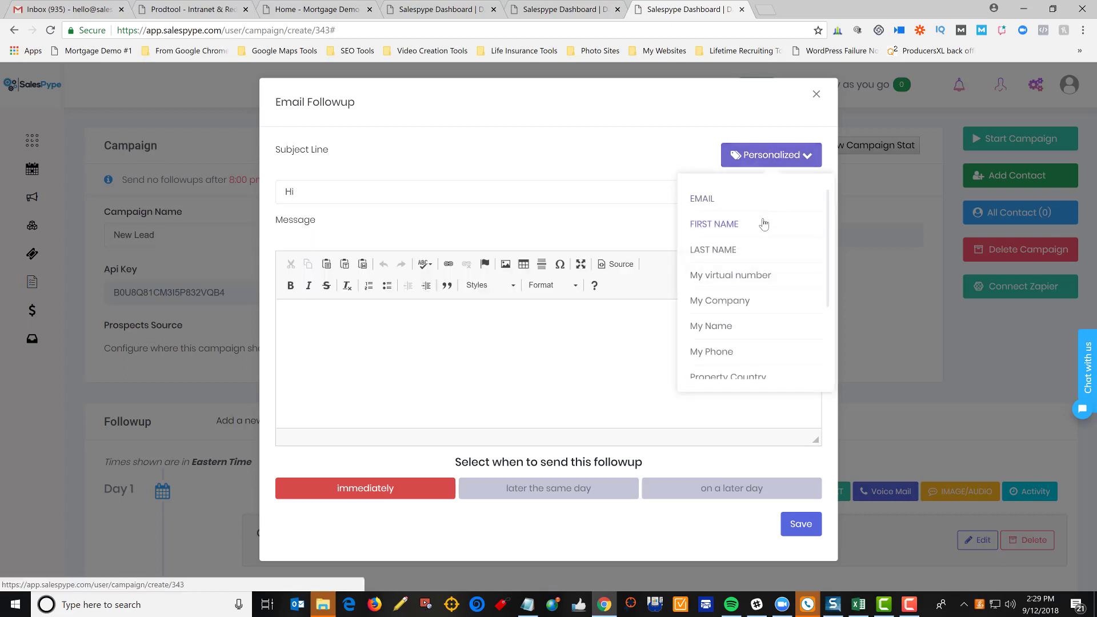
left_click(761, 223)
- Enter "This is an email." as the email's message, save it to send immediately and check its entry under Day 1
left_click(540, 333)
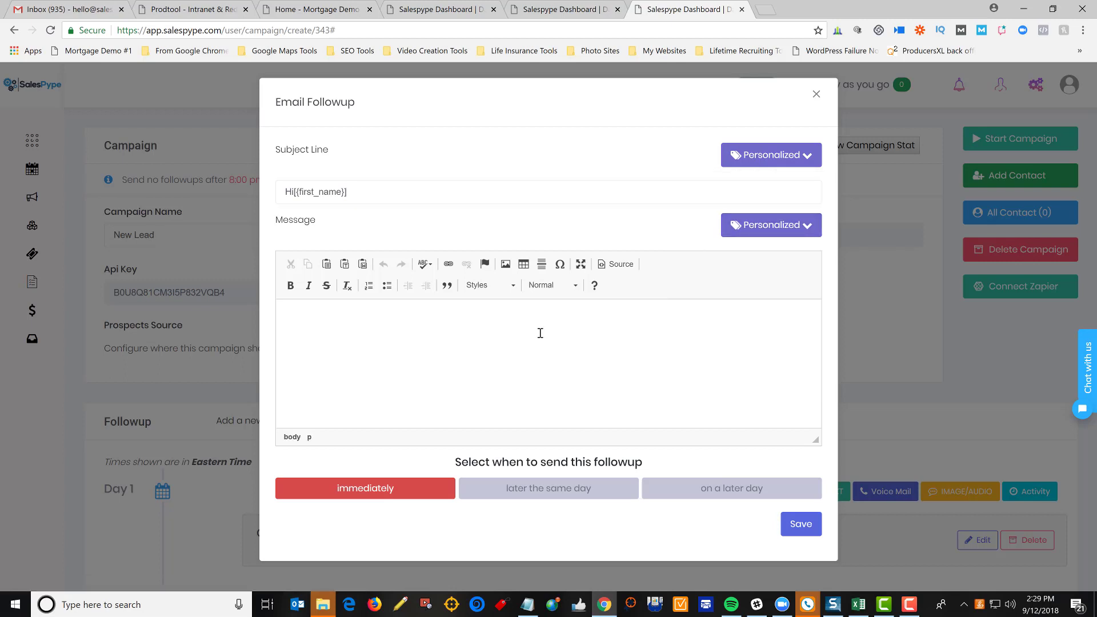
type("This is an email.")
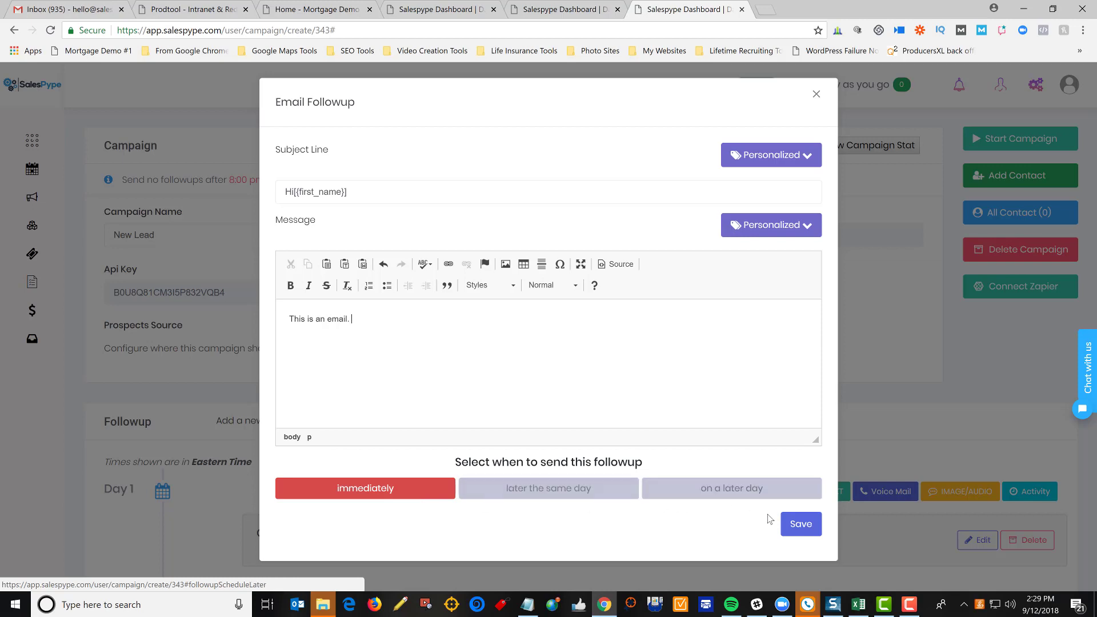
left_click(790, 524)
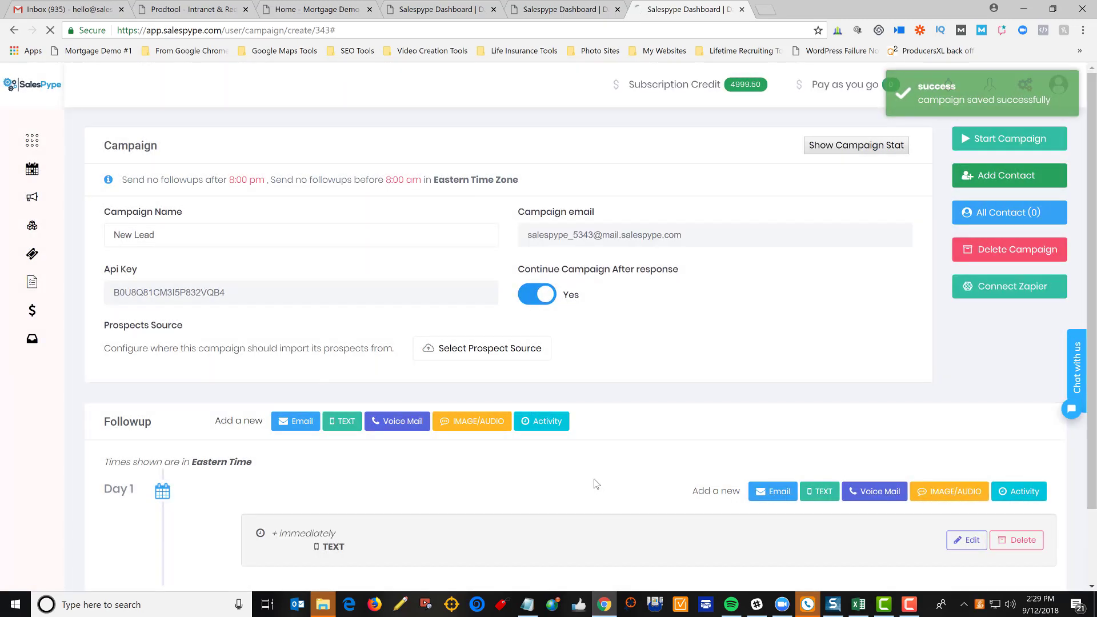
scroll(593, 485, "down", 3)
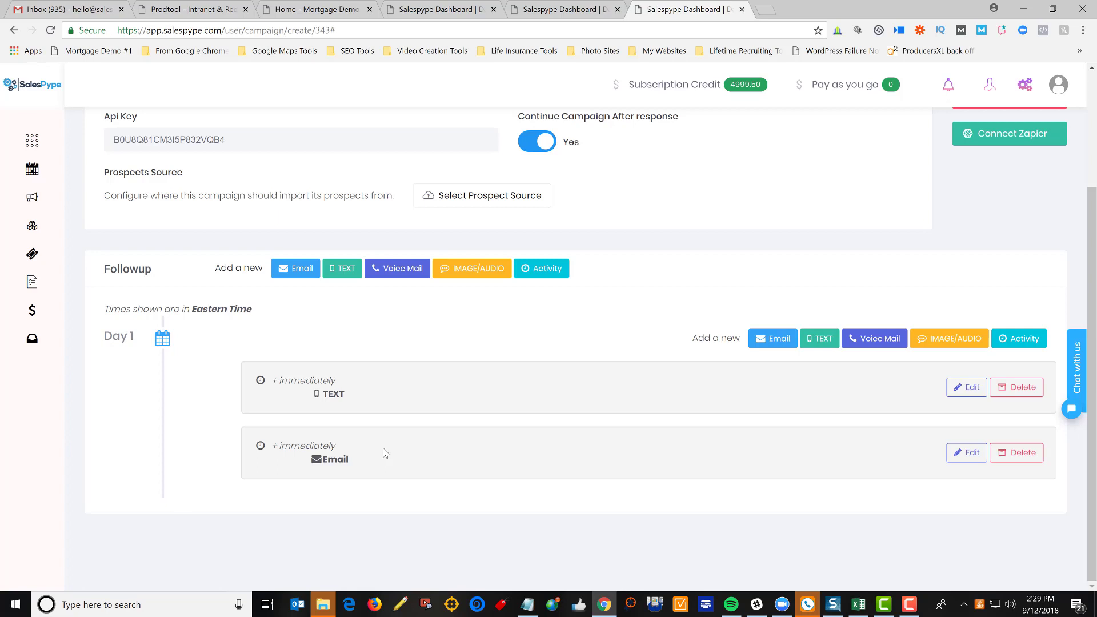
- Start a voice mail follow-up, look at the recording upload option, and select the 18-second pre-created template recording
left_click(414, 275)
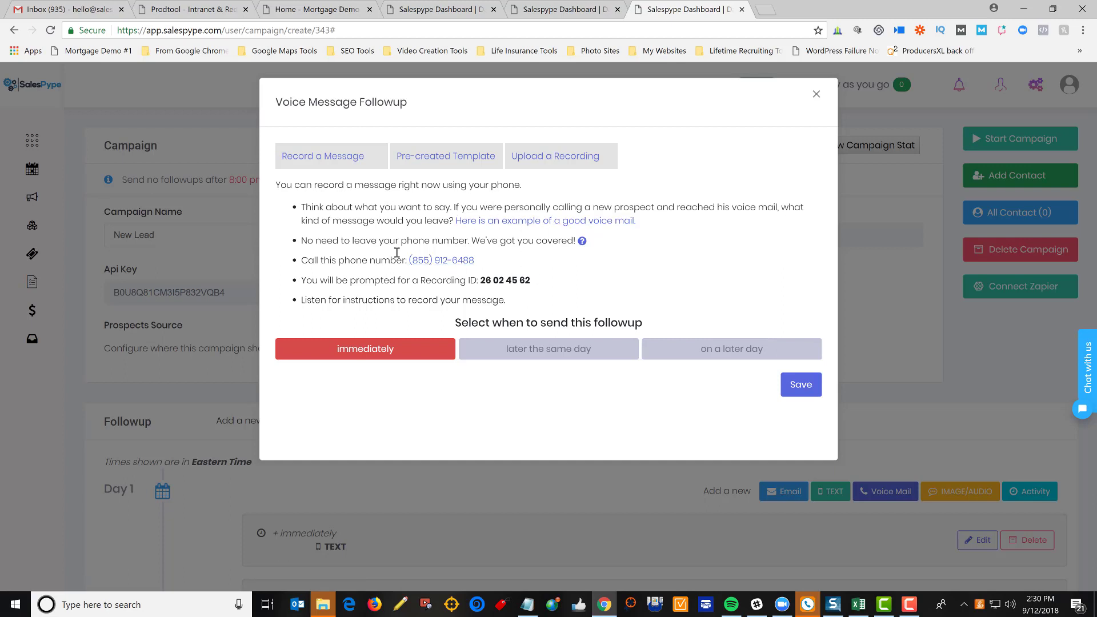
left_click(533, 161)
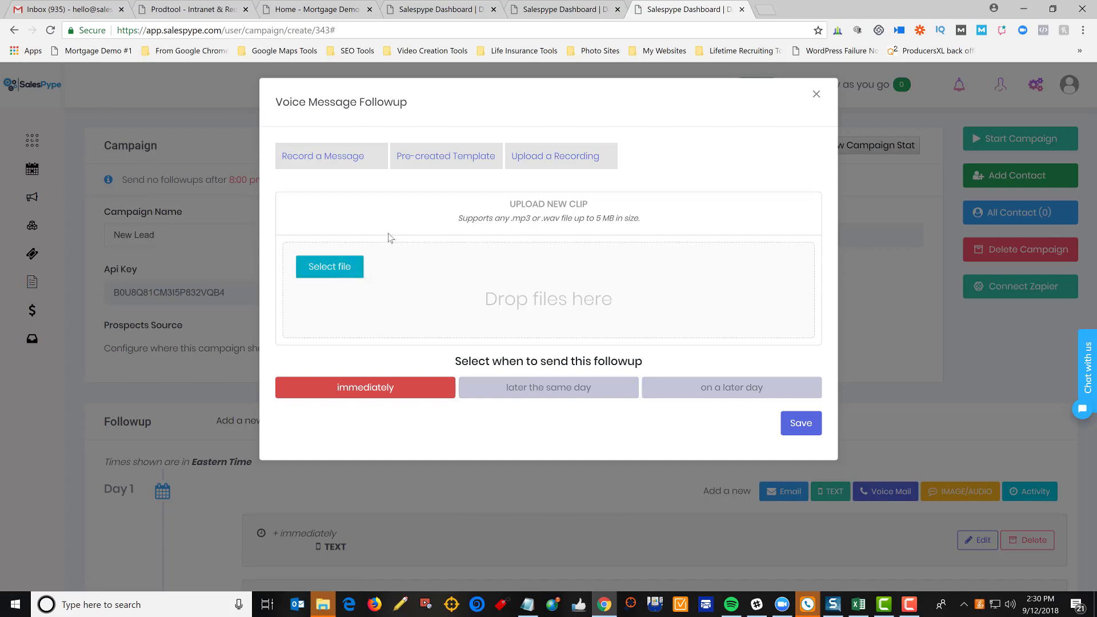
left_click(435, 162)
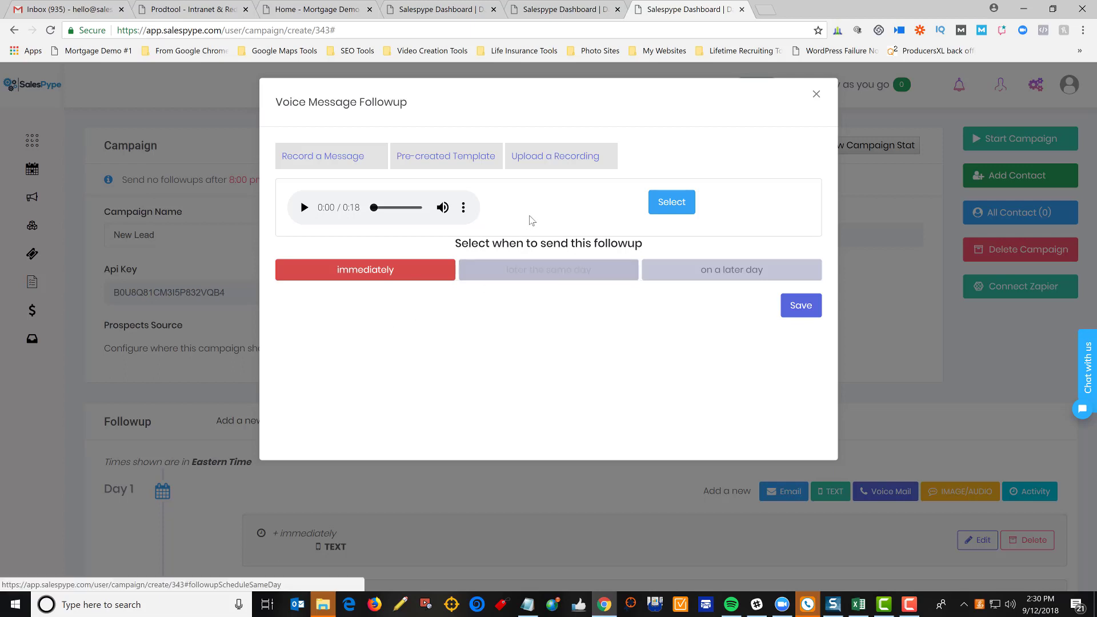
left_click(669, 211)
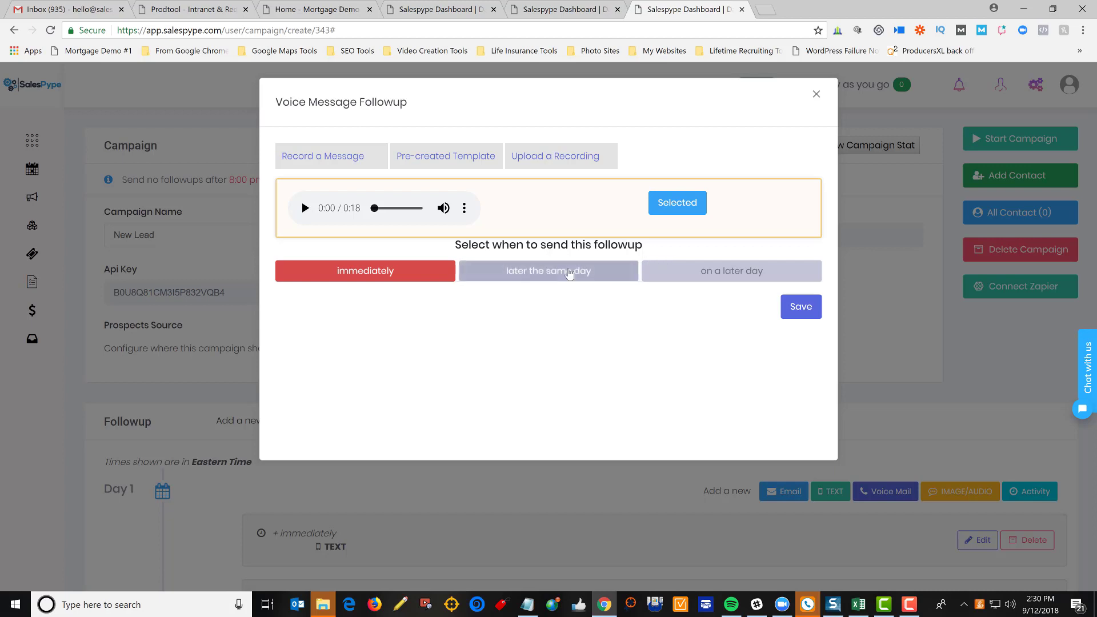
- Schedule the voice mail follow-up for 15 minutes later the same day and save it
left_click(568, 274)
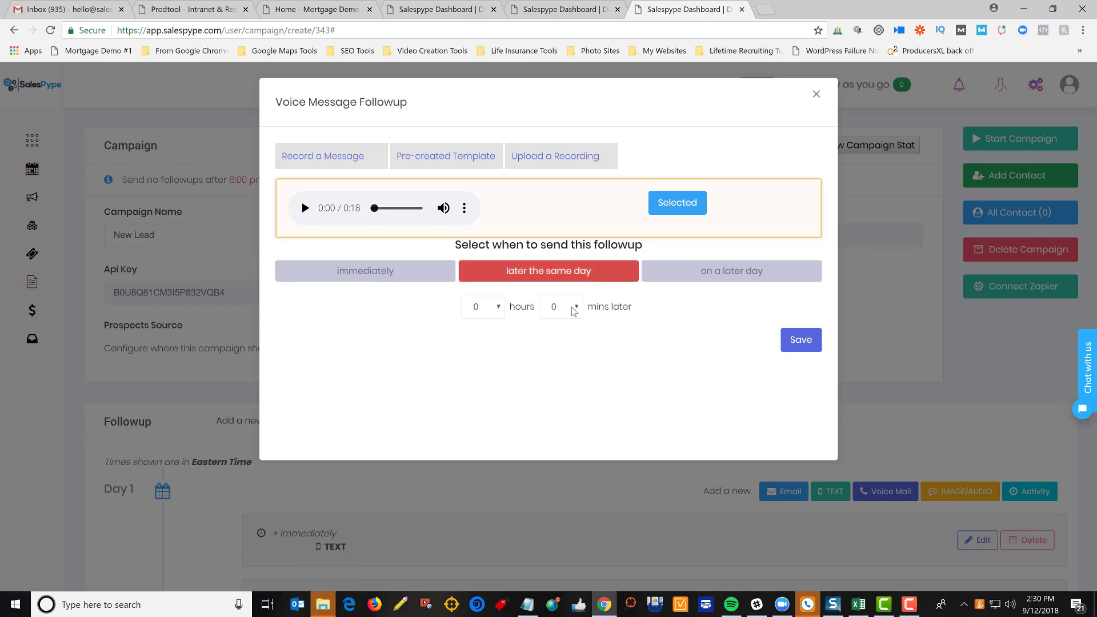
left_click(575, 308)
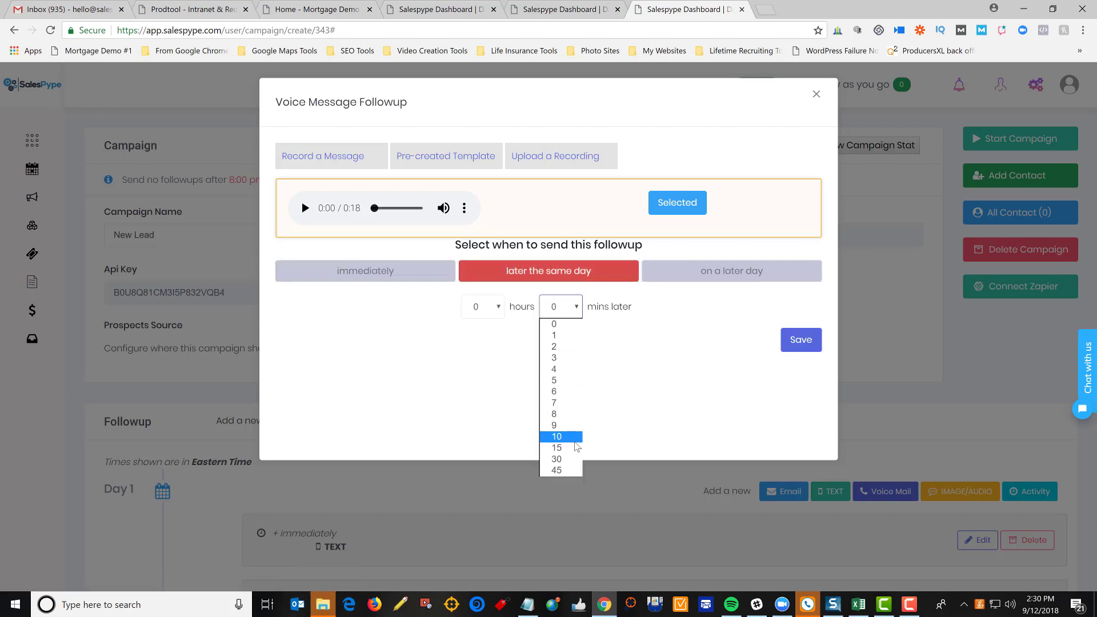
left_click(576, 449)
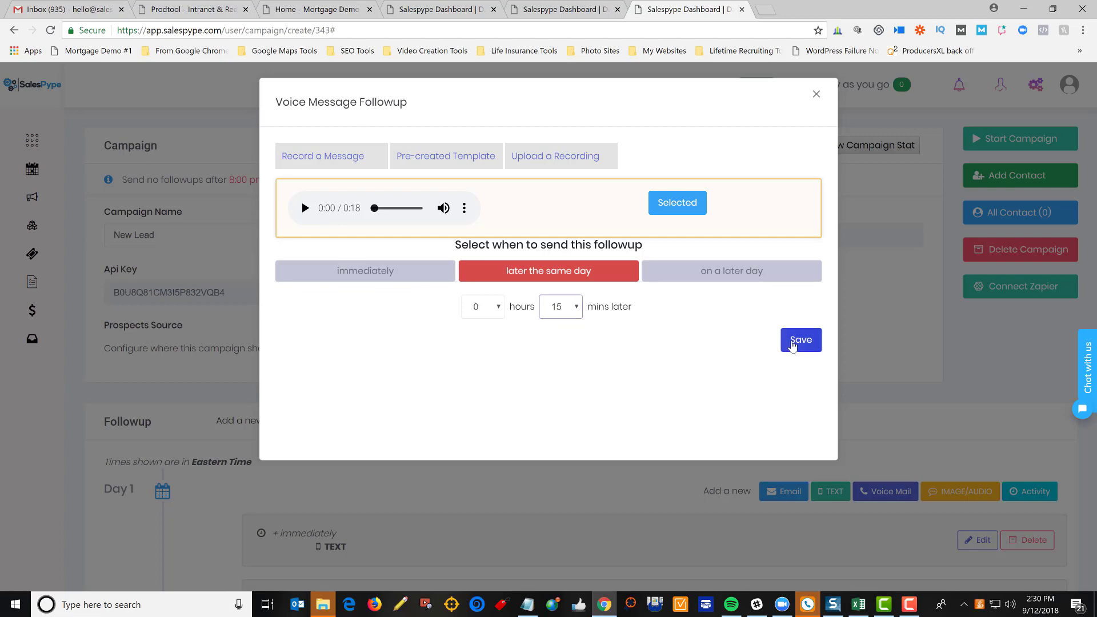
left_click(788, 344)
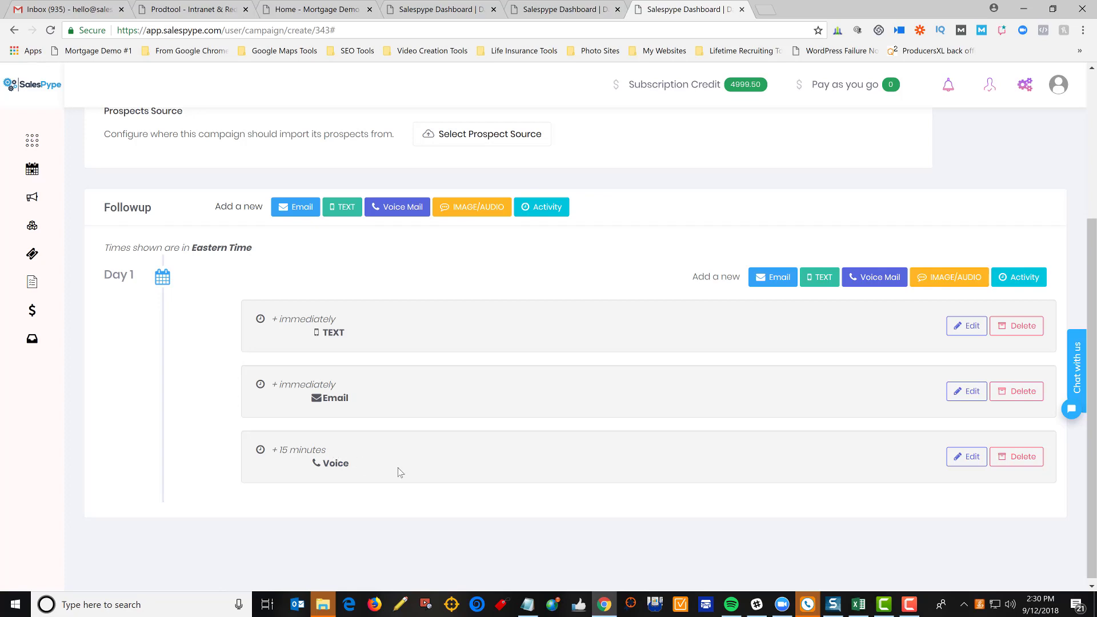
- Examine the message, file upload and scheduling options of an image/audio follow-up, and close it without saving
scroll(400, 472, "up", 4)
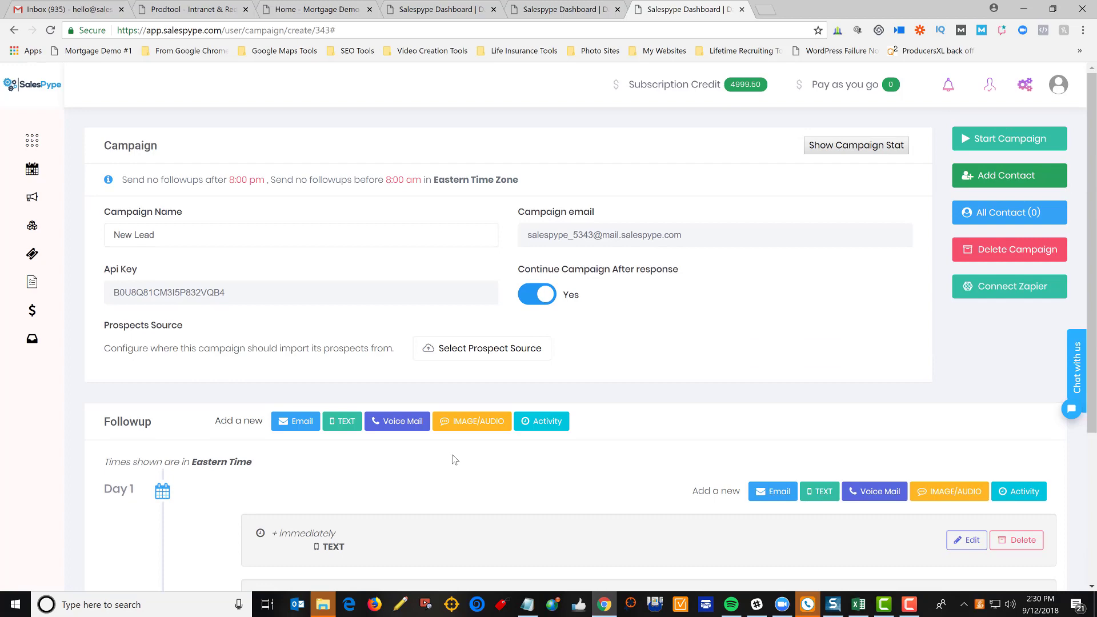
left_click(468, 426)
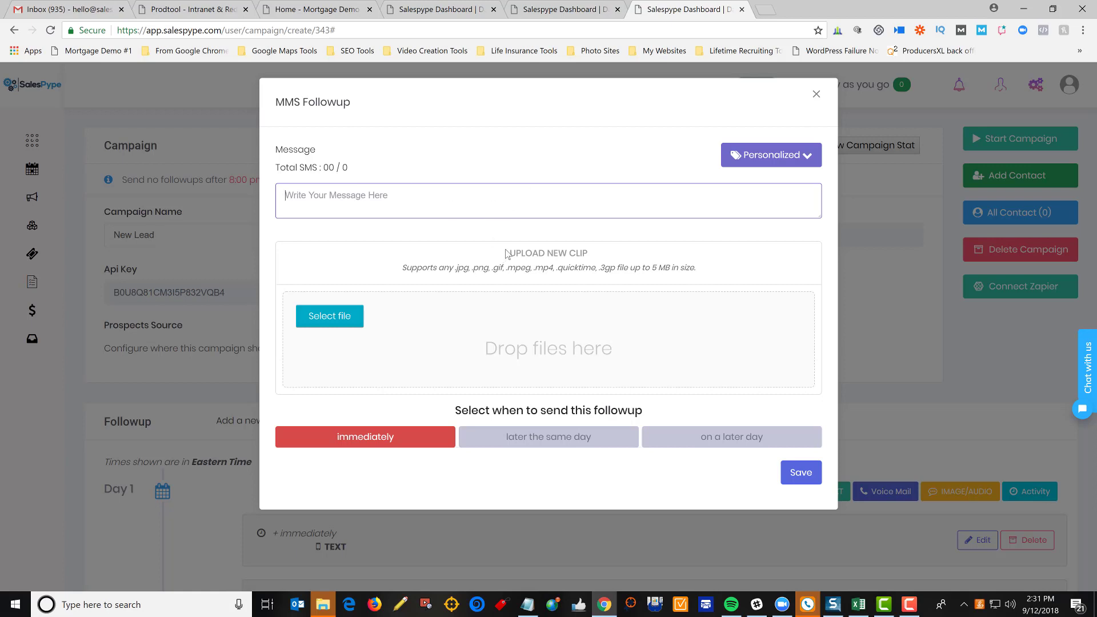
left_click(818, 94)
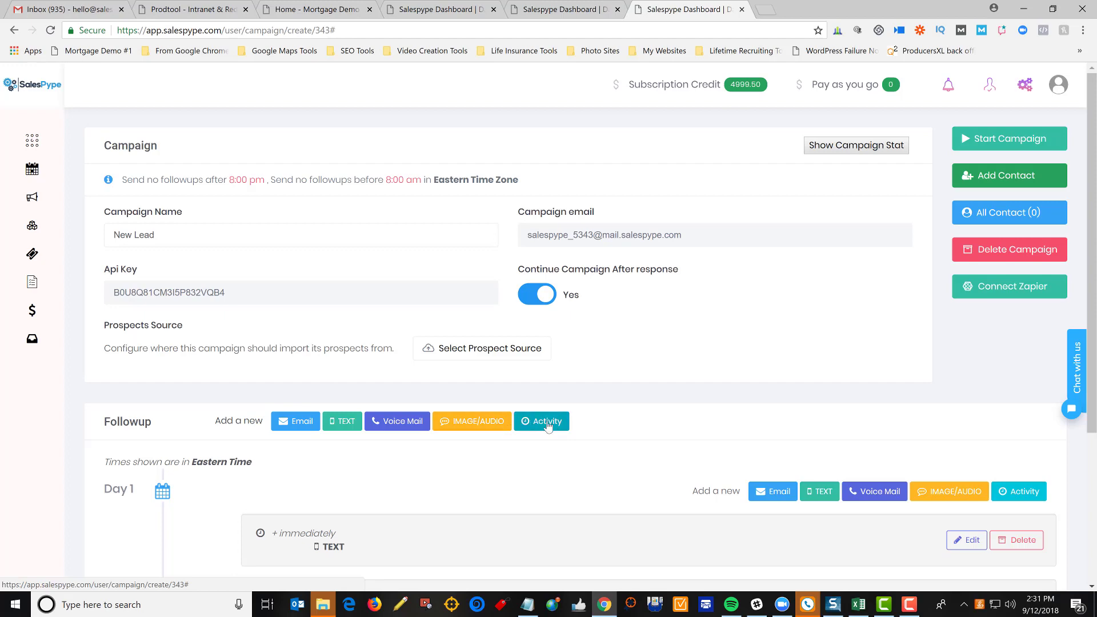
- Add a Task activity follow-up titled as a call to the named lead "to see if he is ready to close"
left_click(548, 425)
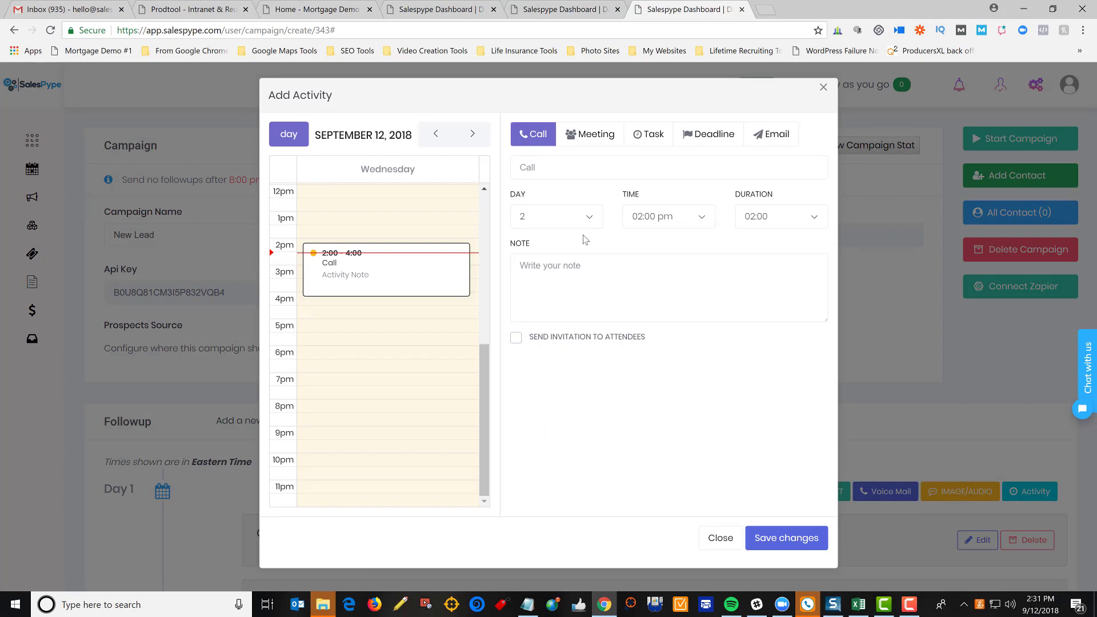
left_click(653, 142)
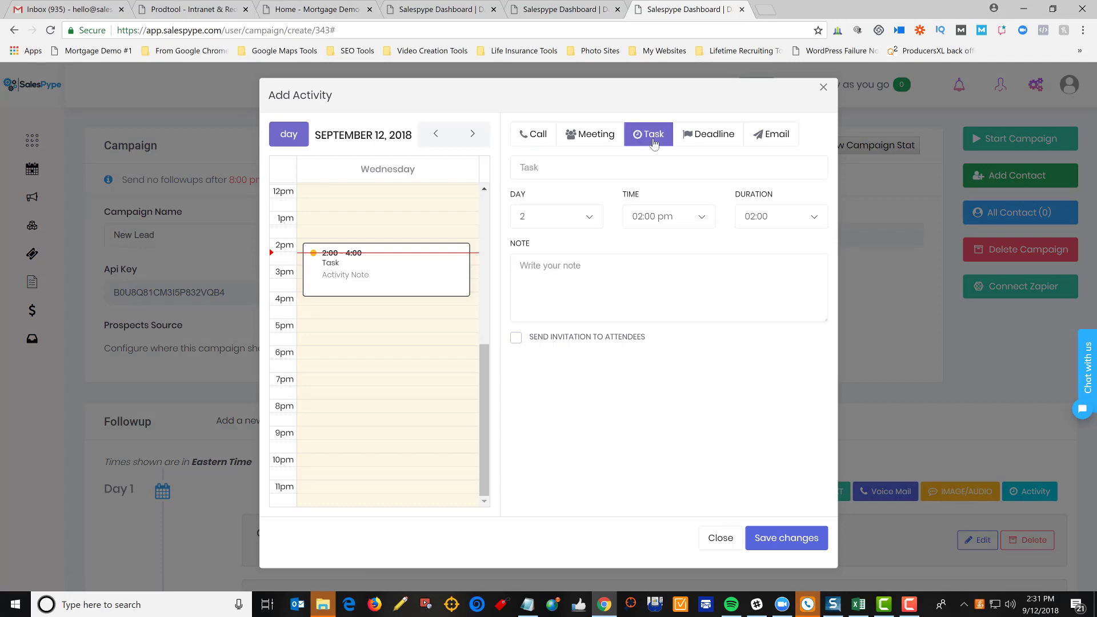
left_click(613, 161)
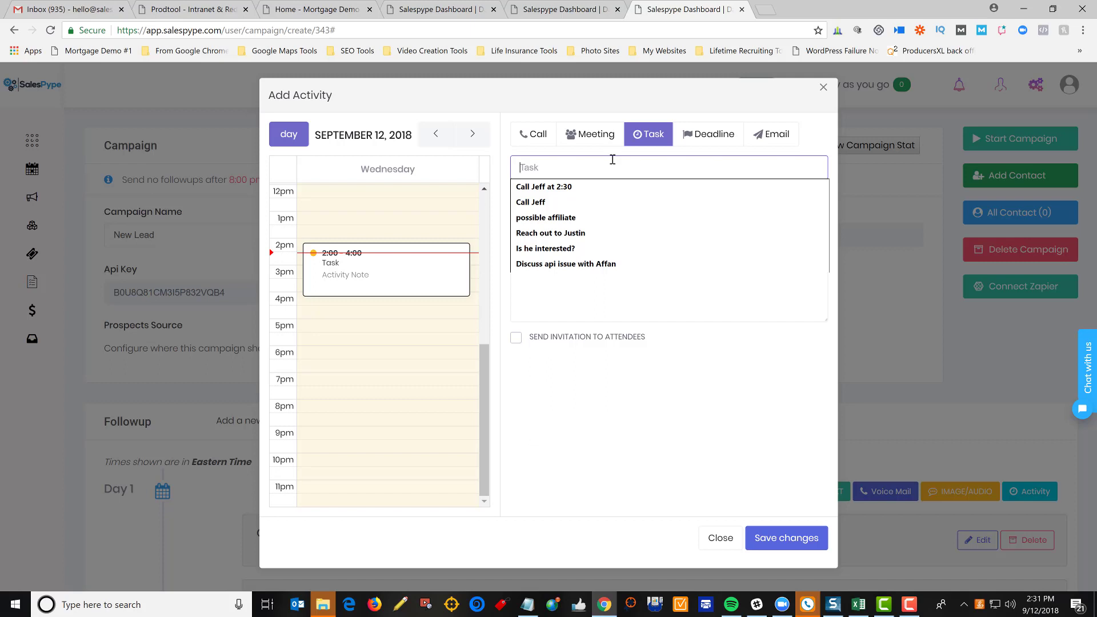
type("Cal")
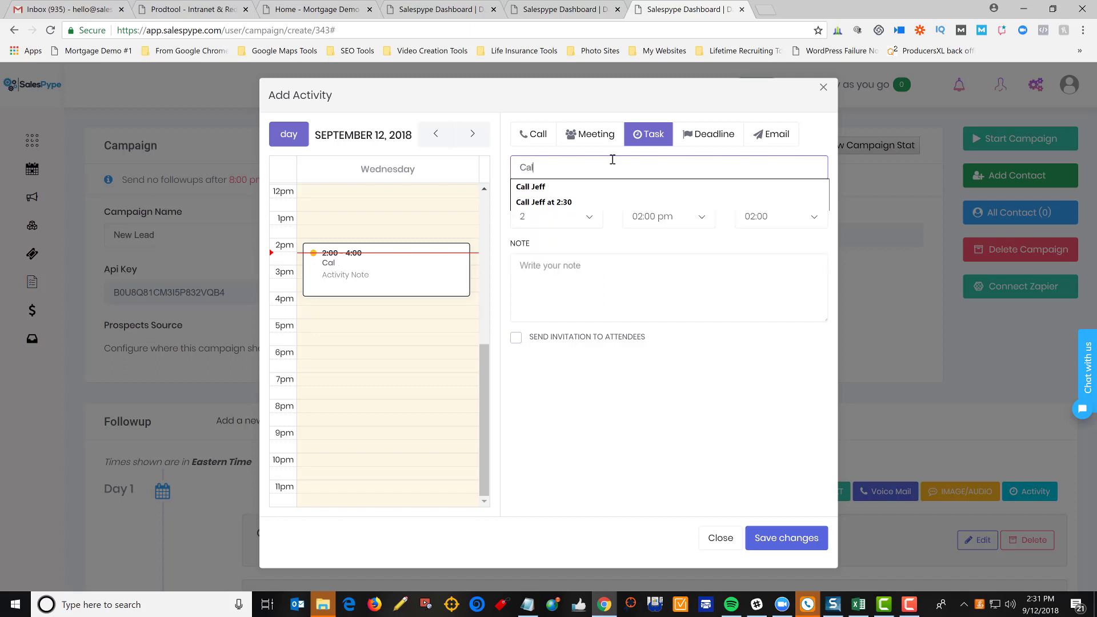
type("l Jeff to ")
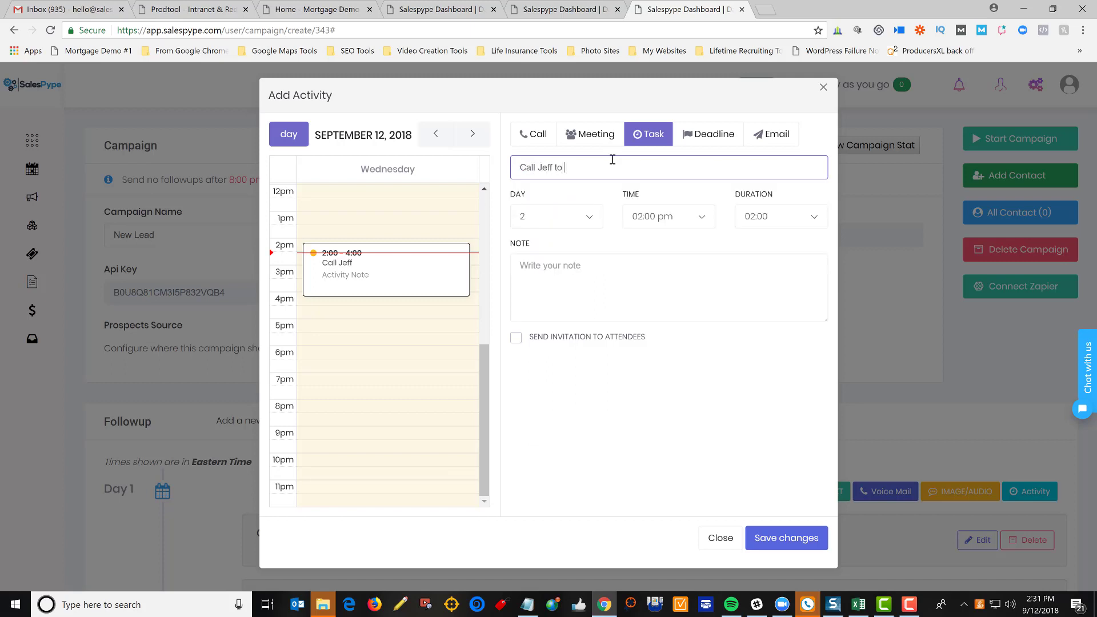
type("see if he is ready to close")
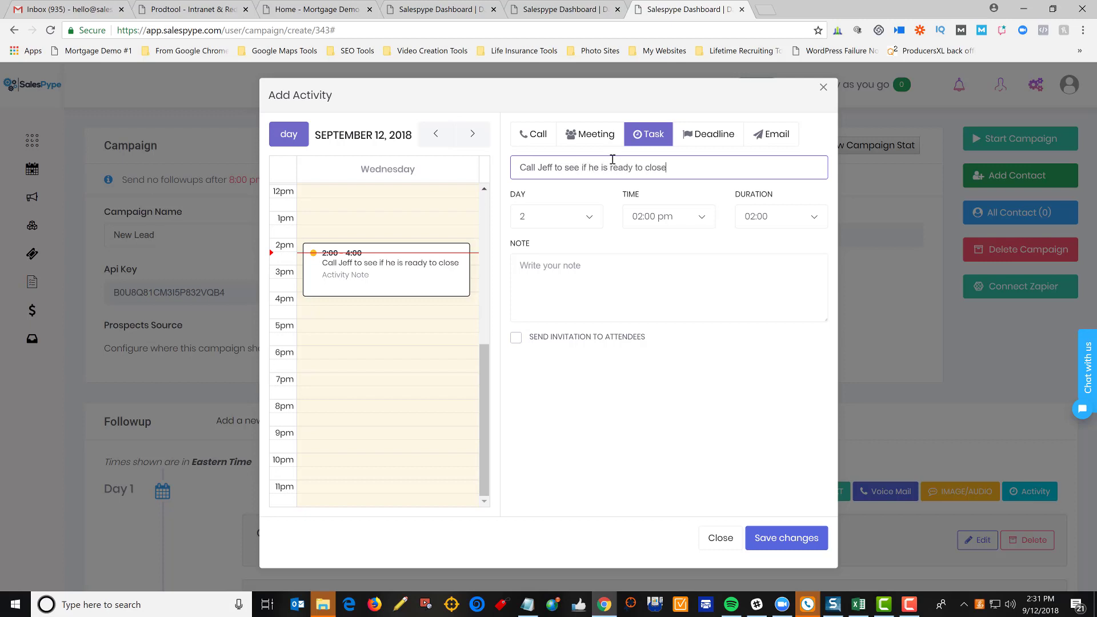
- Set the task to day 4 with a duration of 00:15, save it and check its entry in the follow-up timeline
left_click(577, 220)
left_click(571, 318)
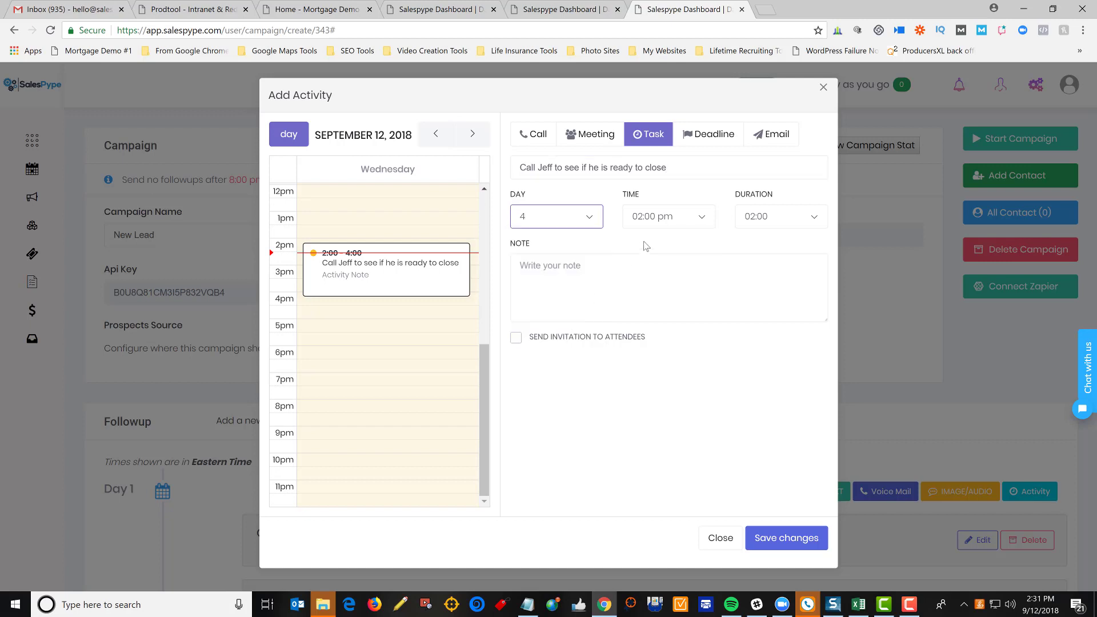
left_click(807, 222)
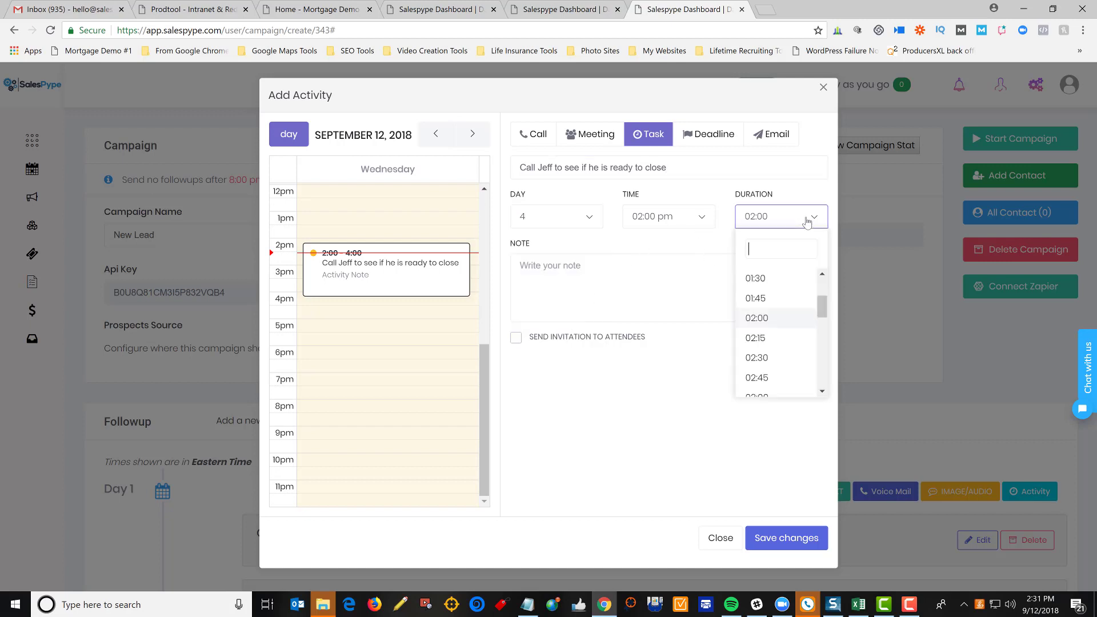
left_click(823, 276)
left_click(823, 276)
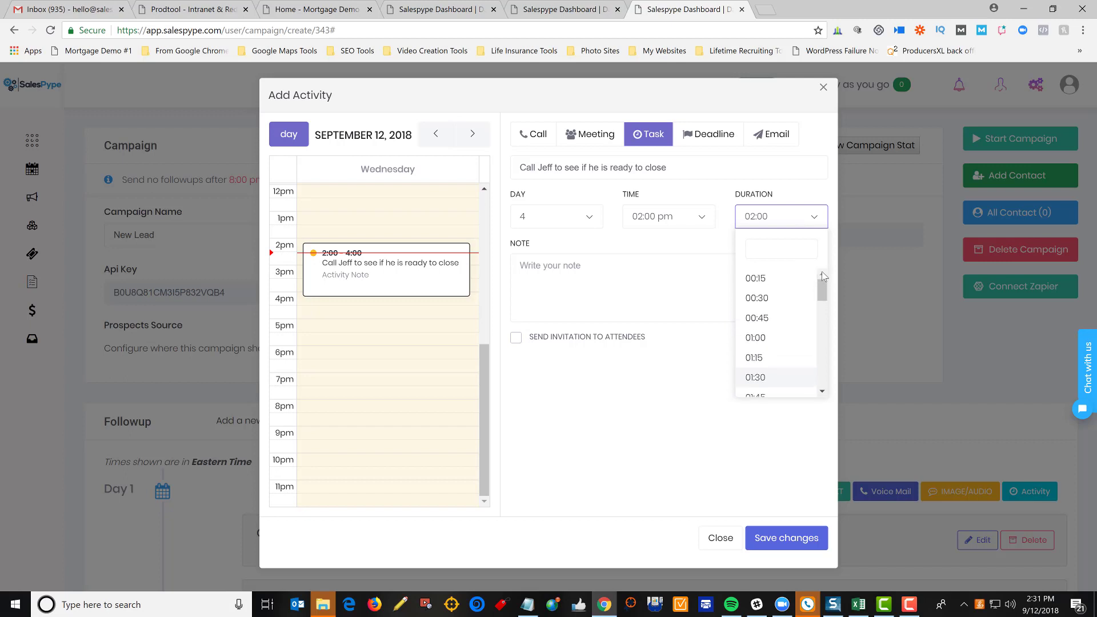
left_click(772, 279)
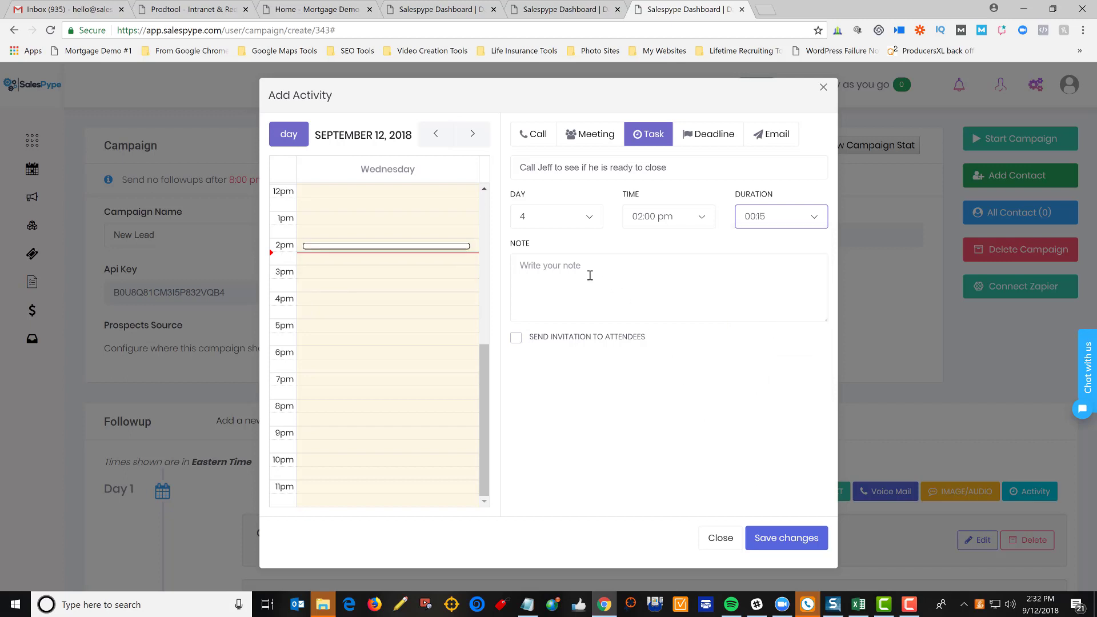
left_click(791, 539)
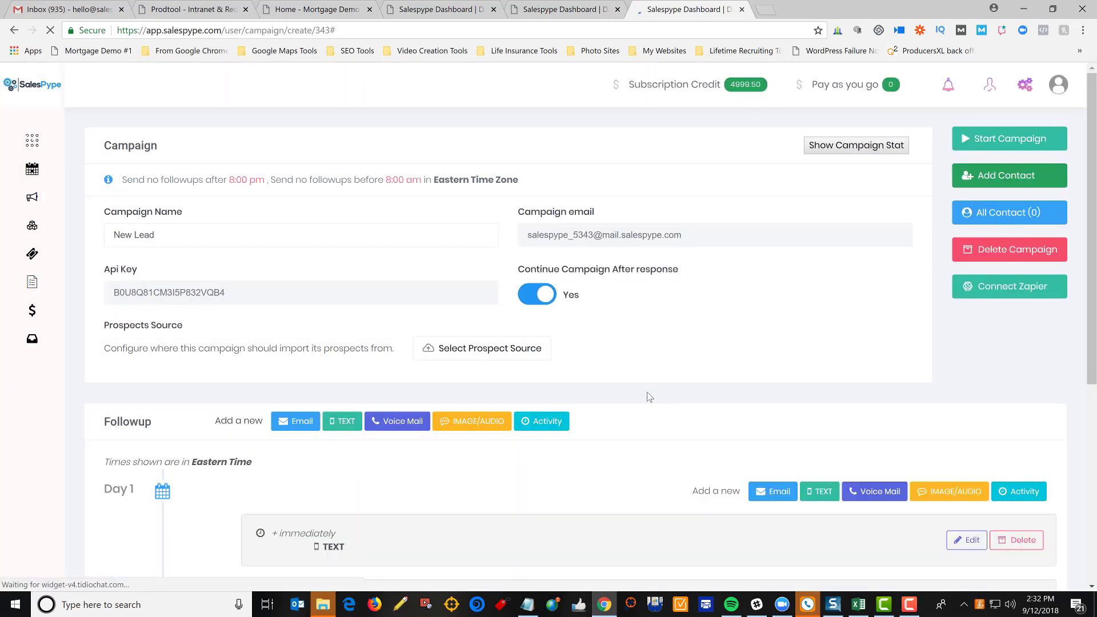
scroll(650, 397, "down", 6)
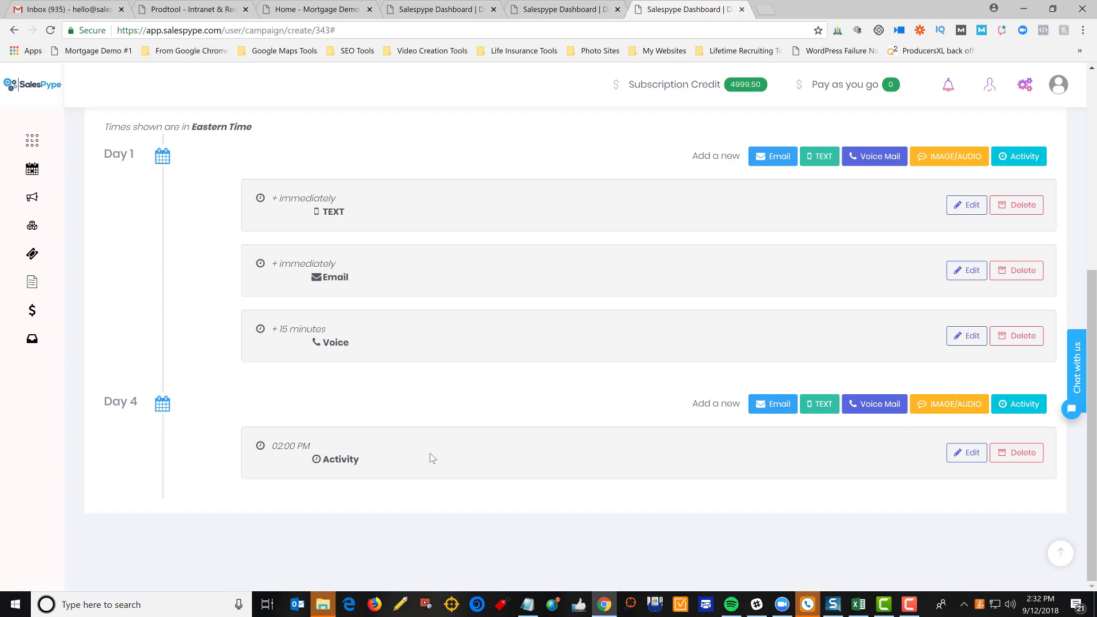
- Start the New Lead campaign and confirm the start
scroll(433, 459, "up", 6)
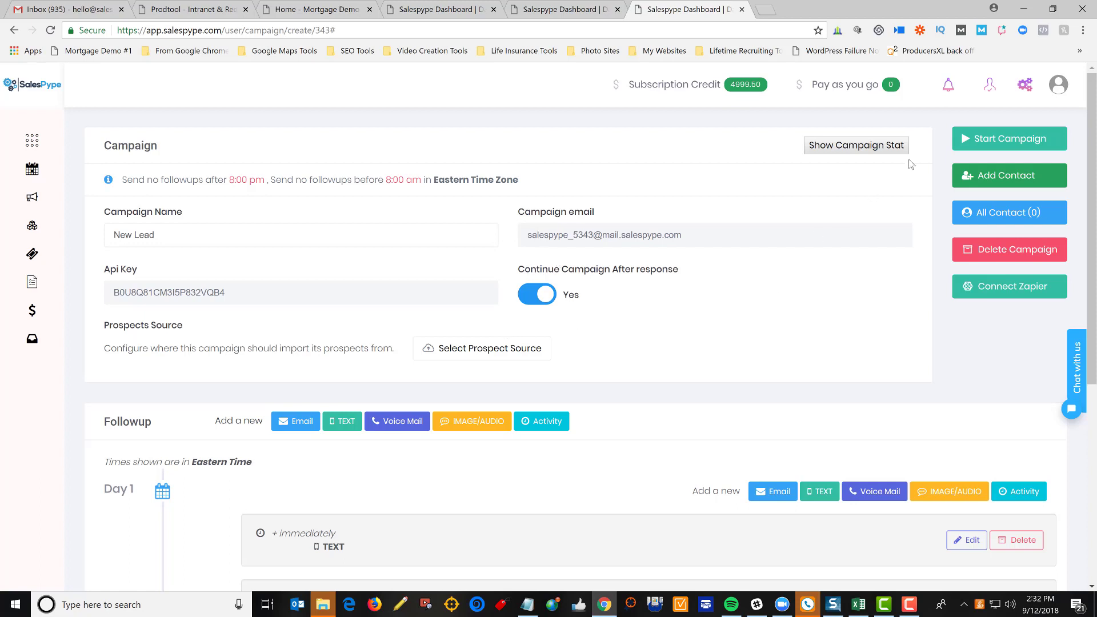
left_click(991, 140)
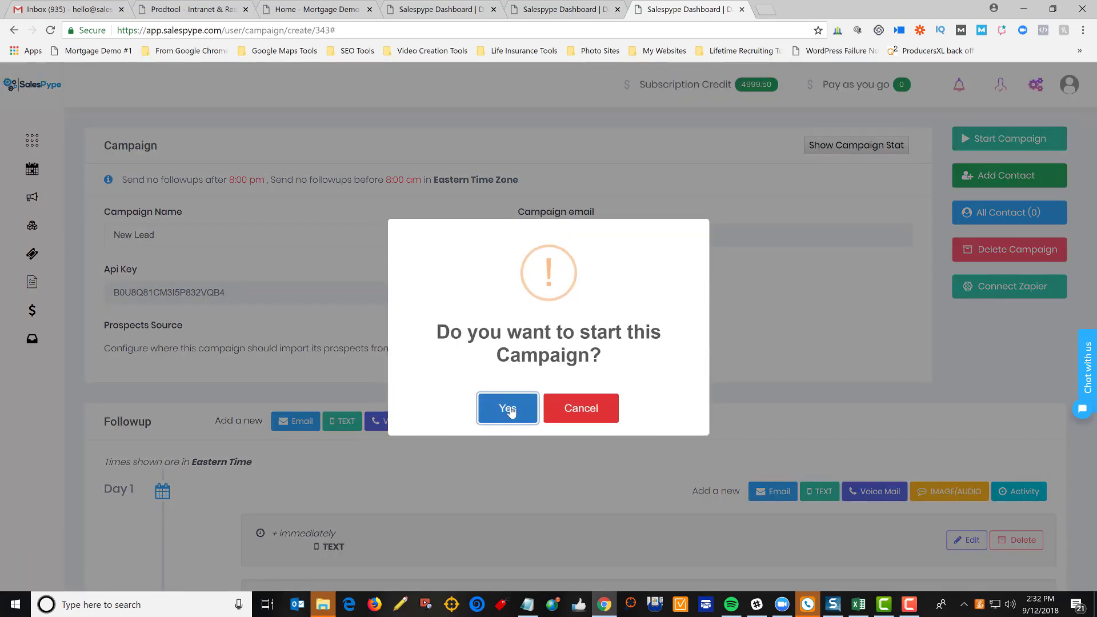
left_click(509, 409)
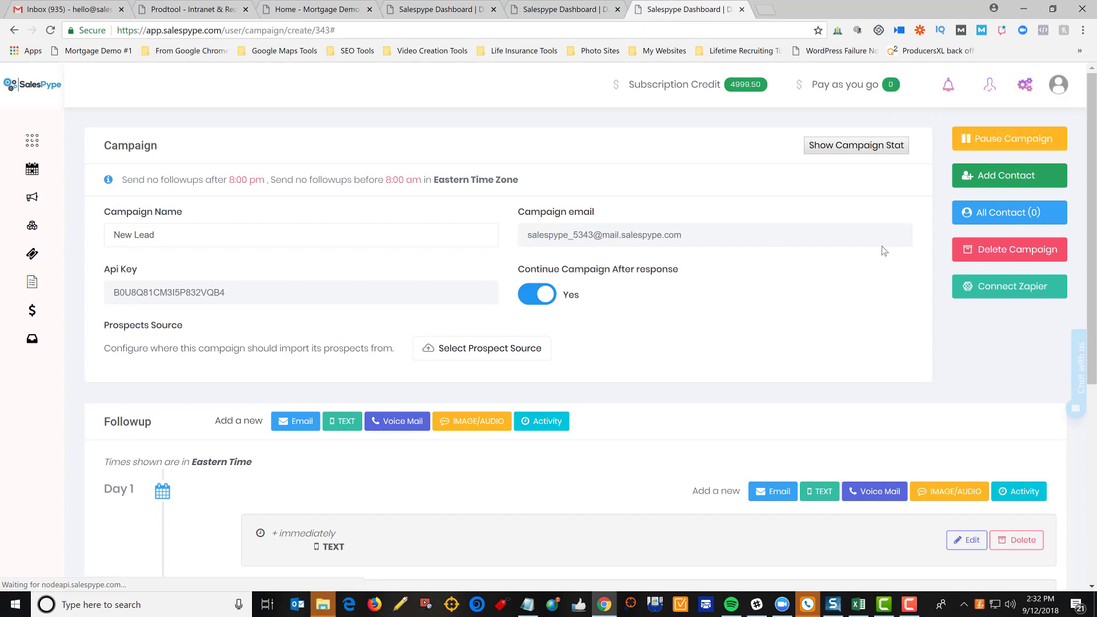
- Examine the single-contact form and the CSV or TXT import options for adding campaign contacts, and close without adding any
left_click(984, 182)
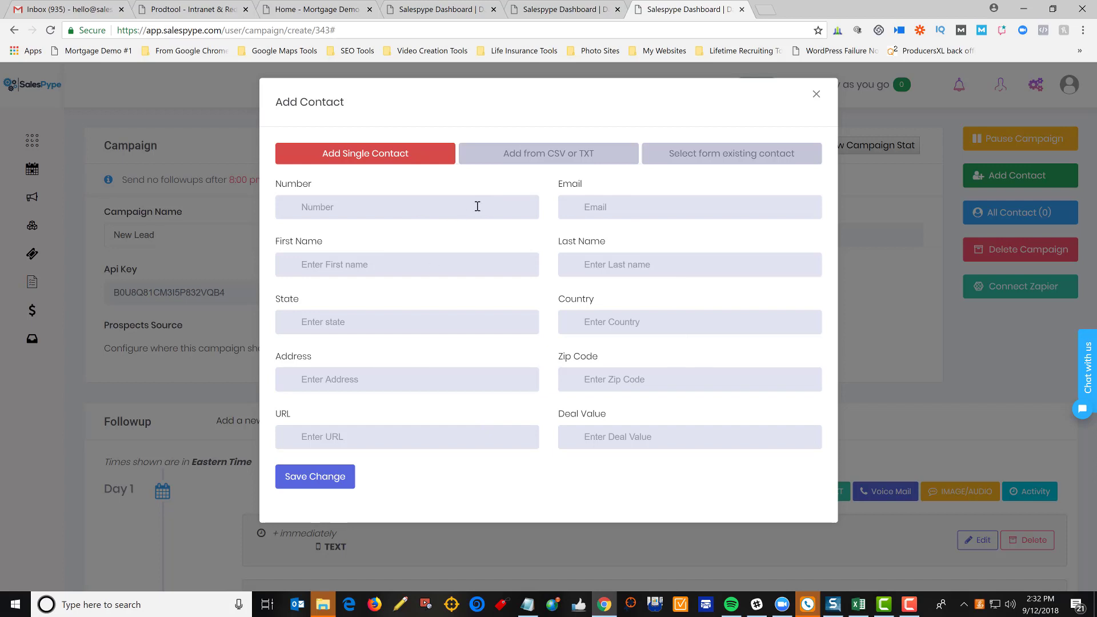
left_click(552, 154)
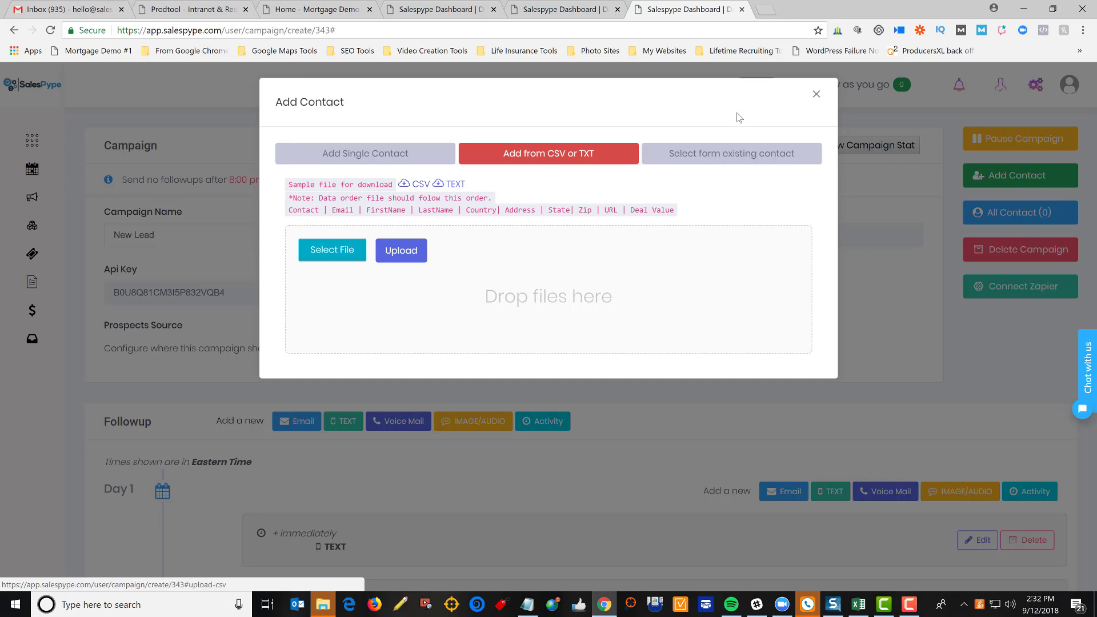
left_click(816, 94)
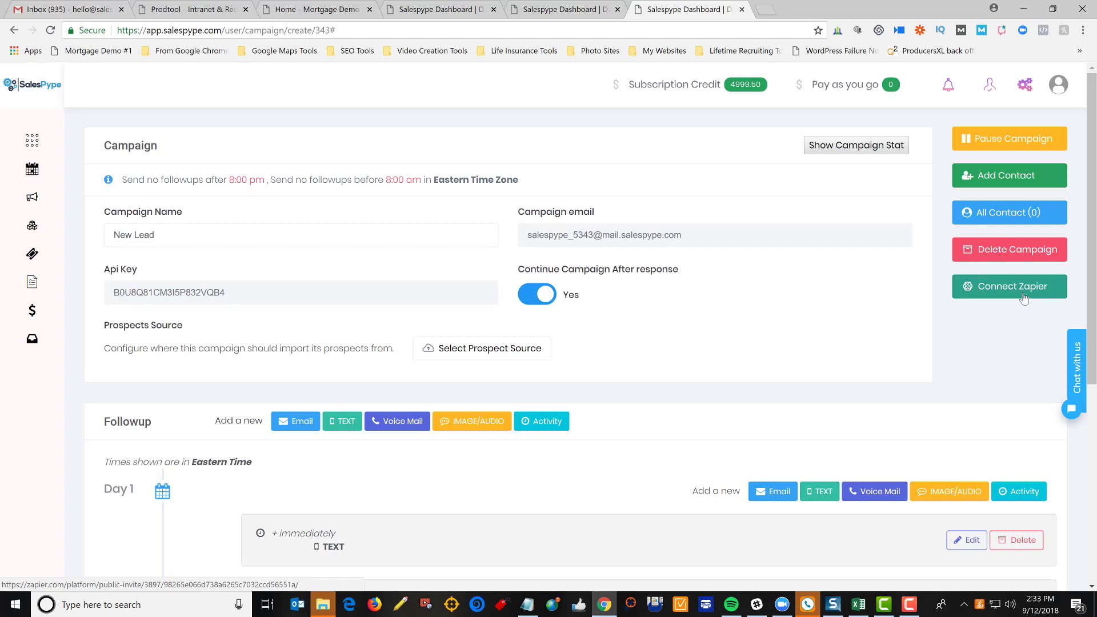
- Review the New Lead campaign's follow-up timeline from day 1 through day 4
scroll(617, 463, "down", 6)
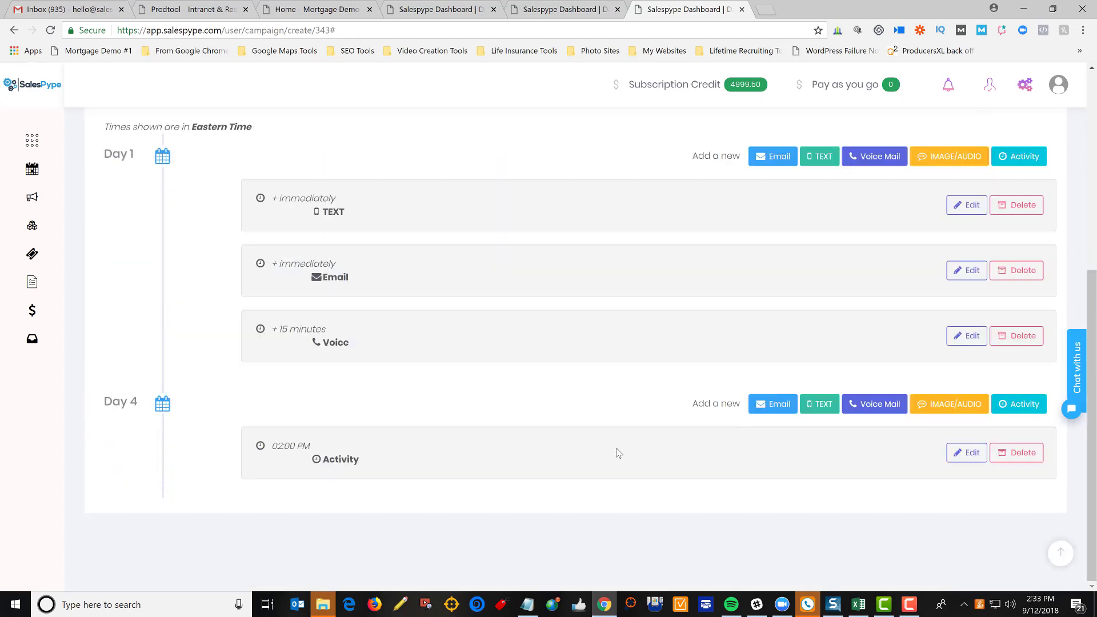
scroll(618, 455, "up", 4)
scroll(619, 453, "up", 2)
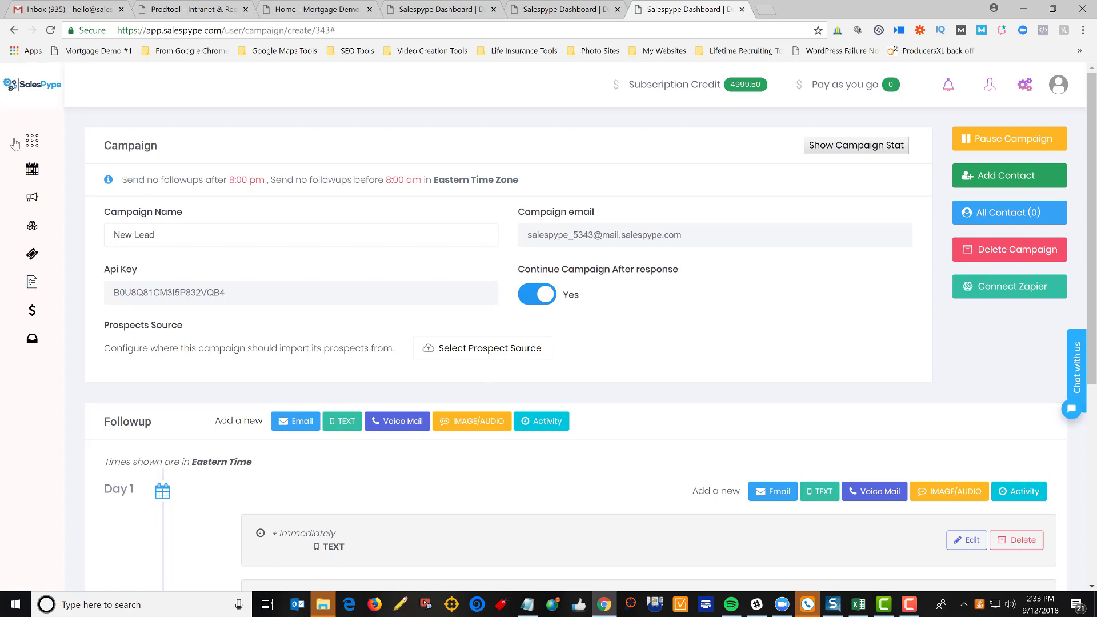
- Open the first contact's profile from the contact list and view its note form, closing it without adding a note
left_click(36, 176)
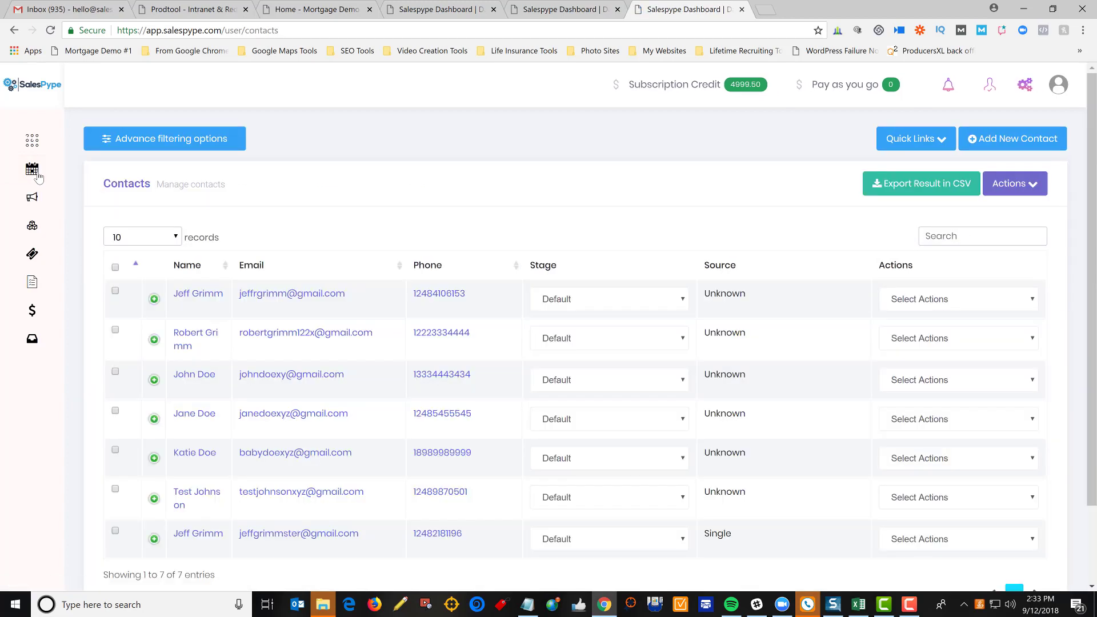
left_click(292, 297)
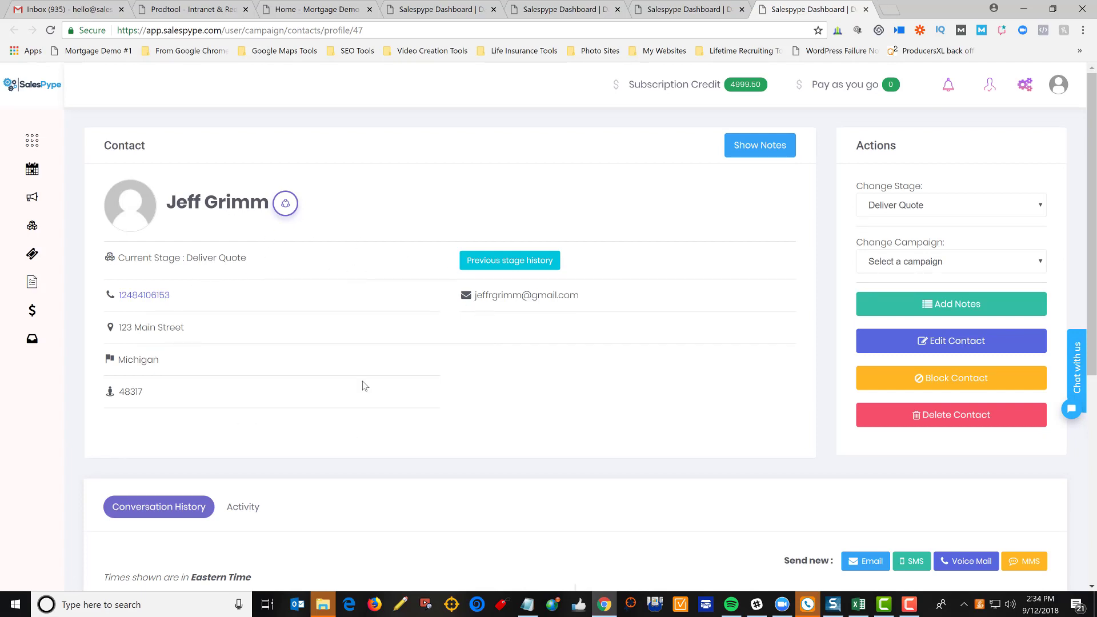
left_click(926, 301)
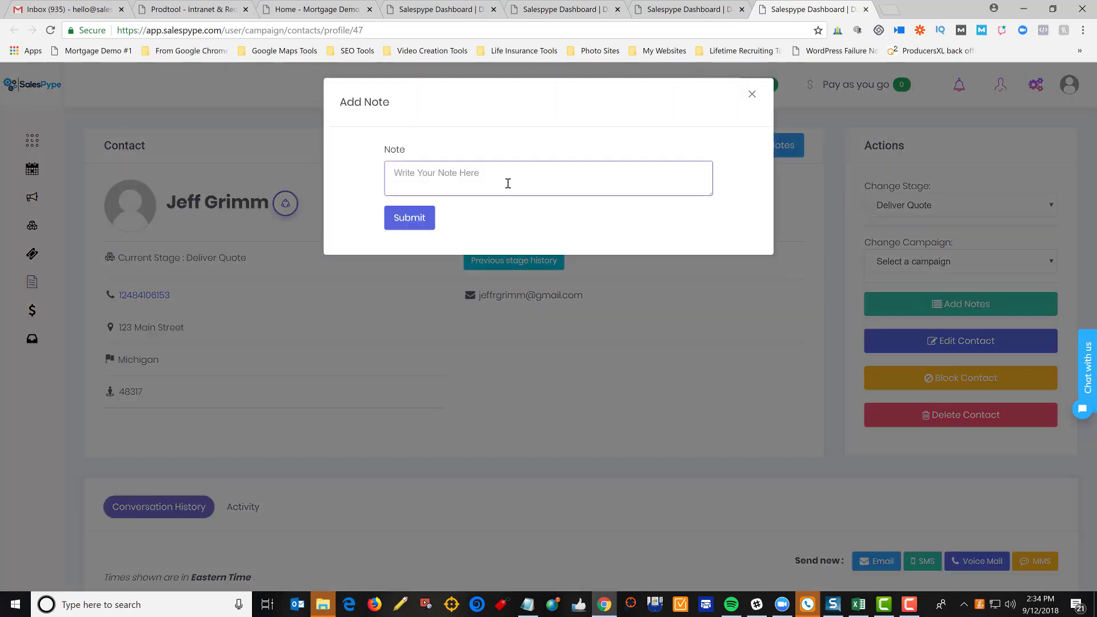
left_click(750, 93)
- Examine the contact's conversation history, the options for sending new messages, and the profile details
scroll(579, 251, "down", 3)
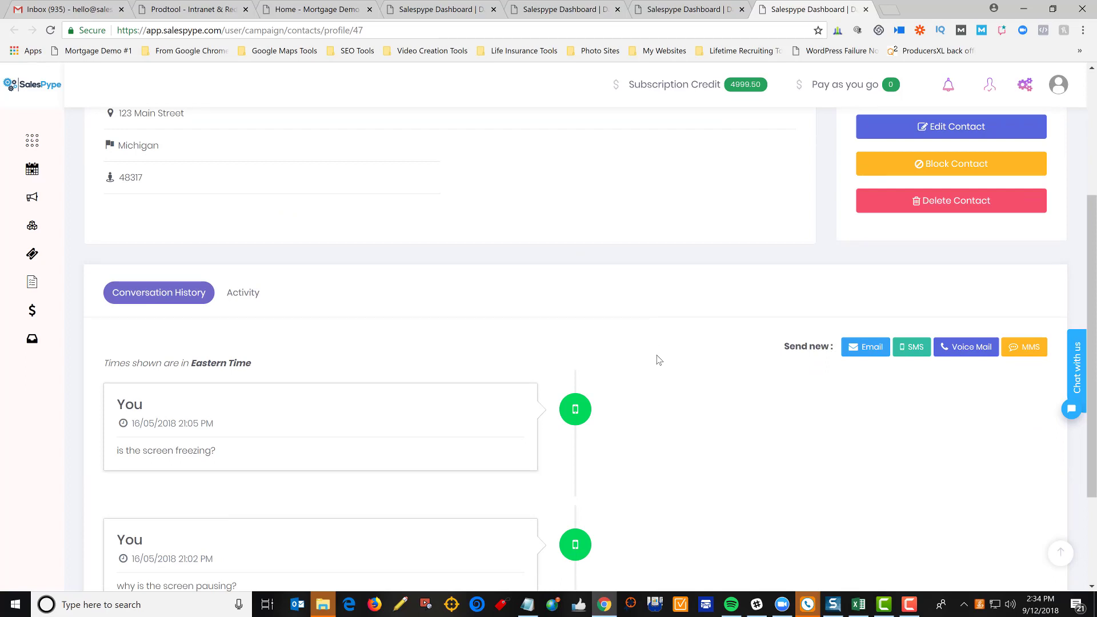
scroll(421, 379, "down", 3)
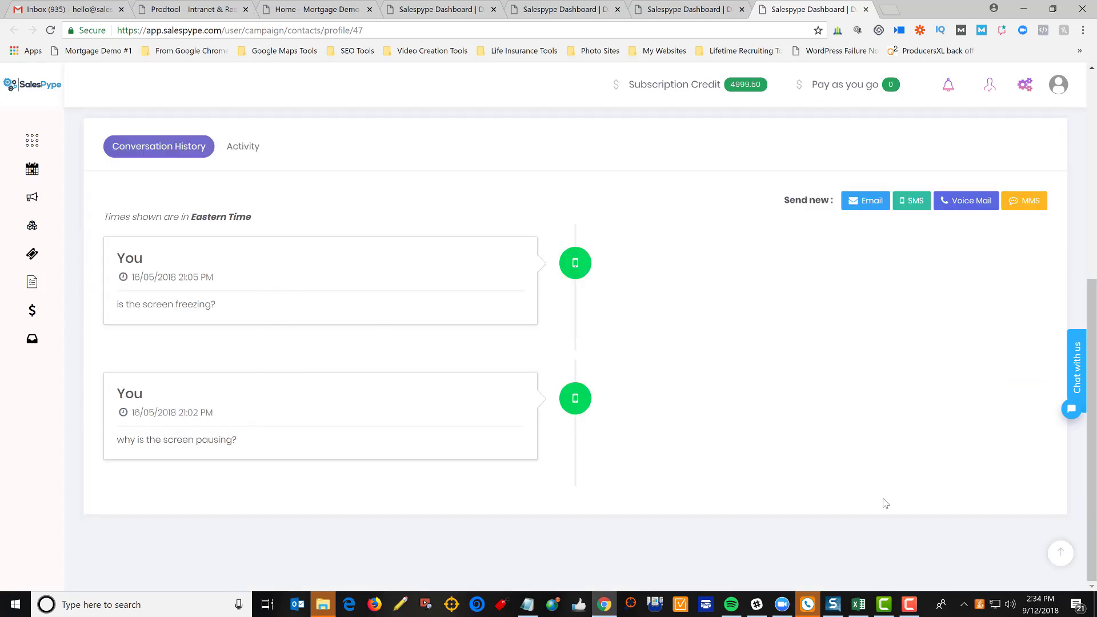
scroll(887, 487, "up", 1)
scroll(887, 487, "up", 5)
scroll(294, 331, "down", 6)
scroll(931, 533, "up", 4)
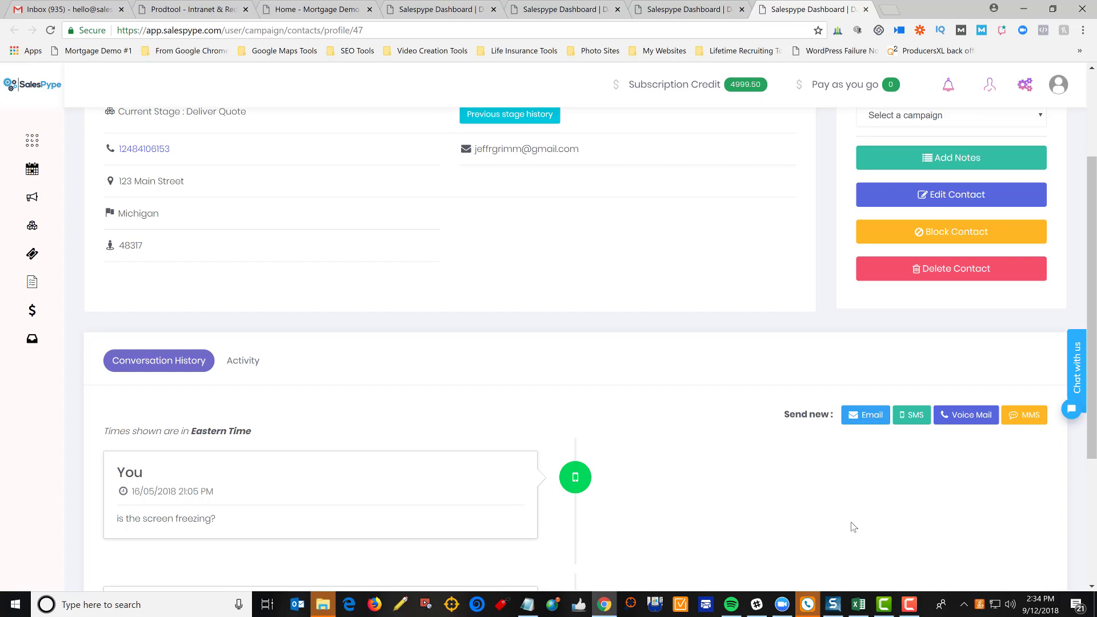
scroll(854, 526, "up", 3)
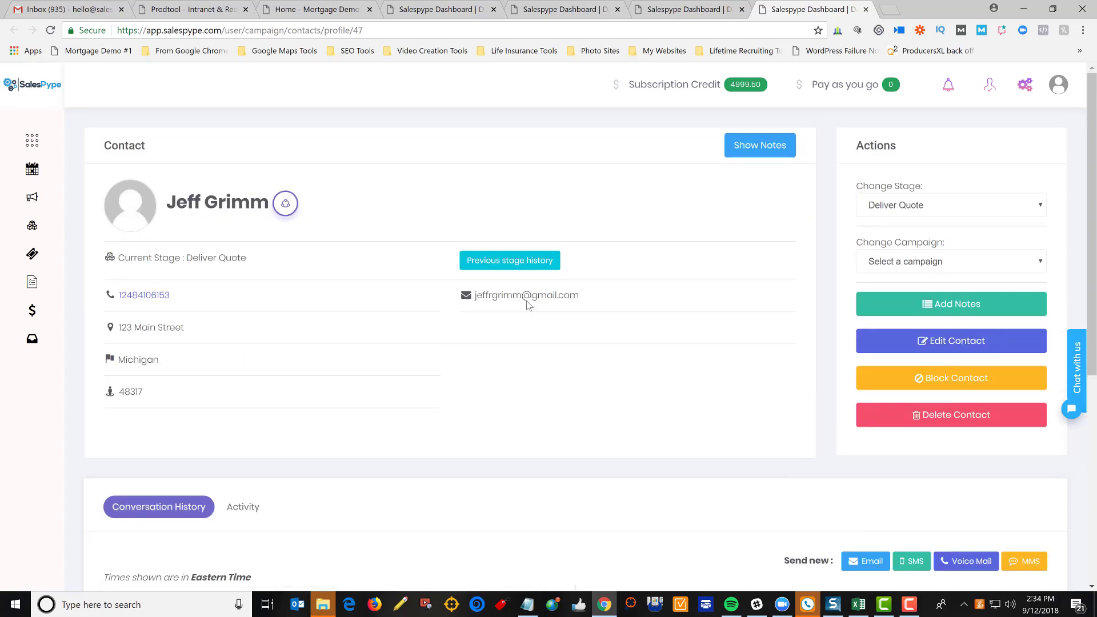
- Inspect the contact's sharing options and previous stage history, closing both without sending anything
left_click(286, 206)
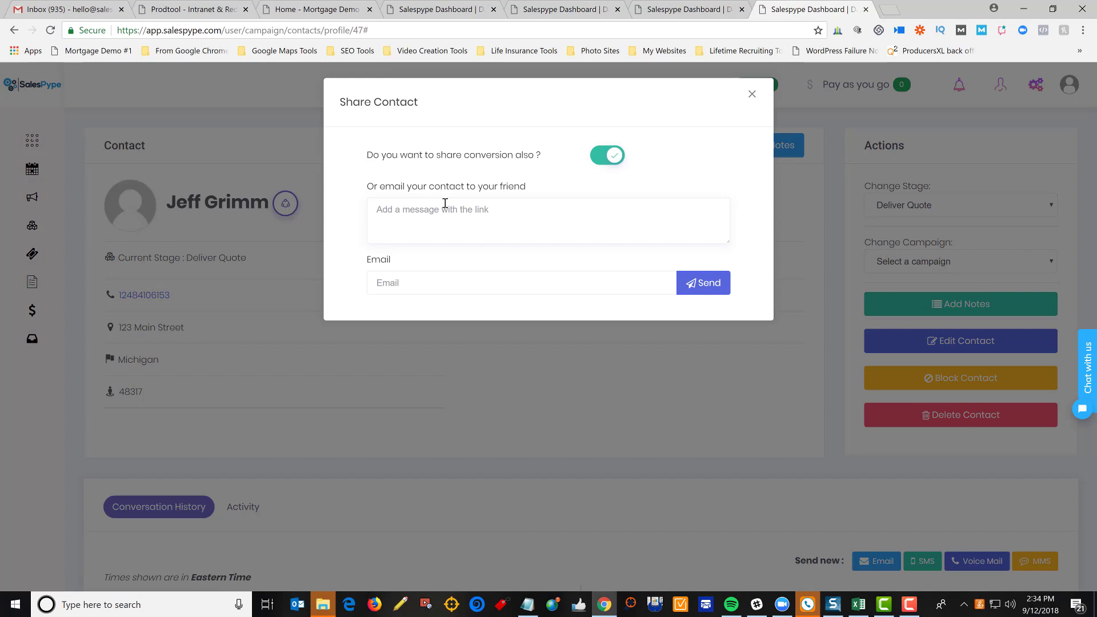
left_click(752, 95)
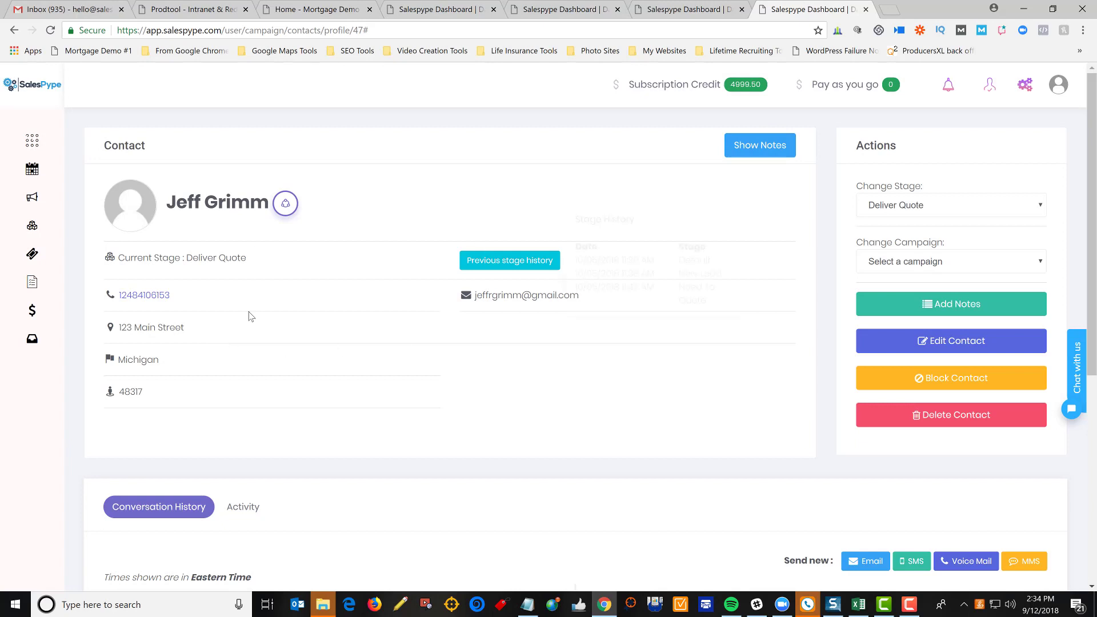
- Show the contact's planned and past activities and inspect the new activity form, closing it without saving
scroll(440, 401, "down", 6)
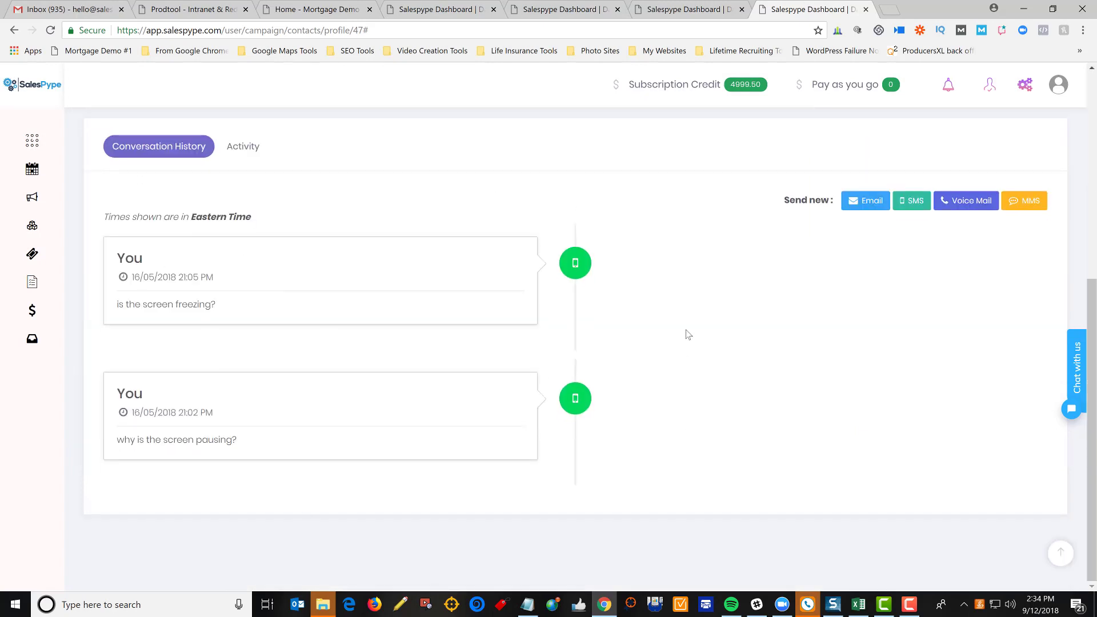
scroll(636, 372, "up", 4)
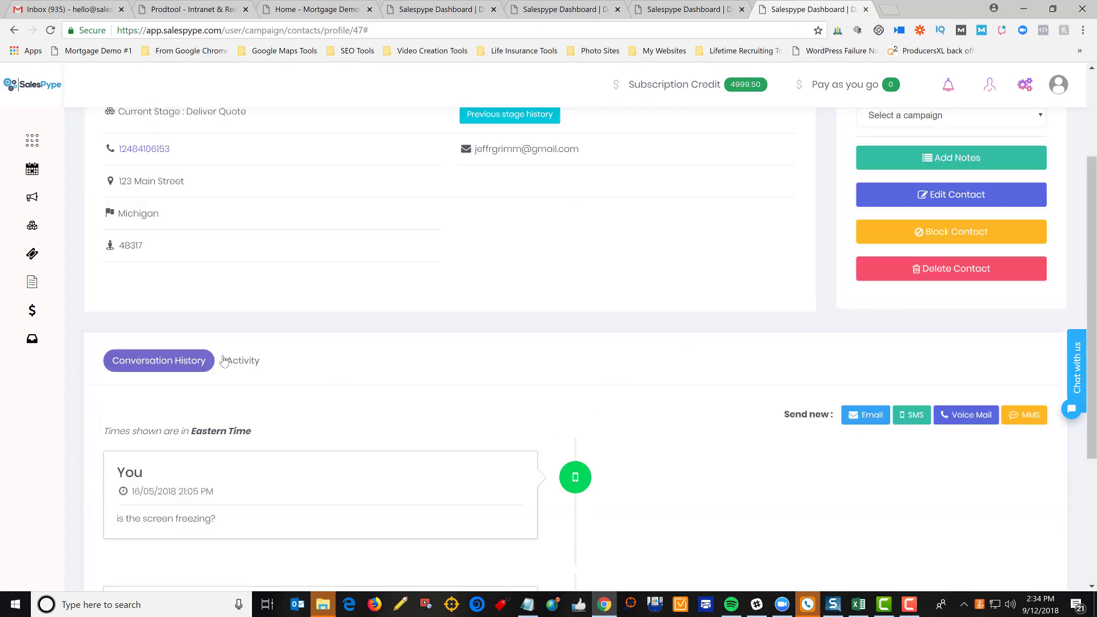
left_click(258, 366)
scroll(417, 358, "down", 2)
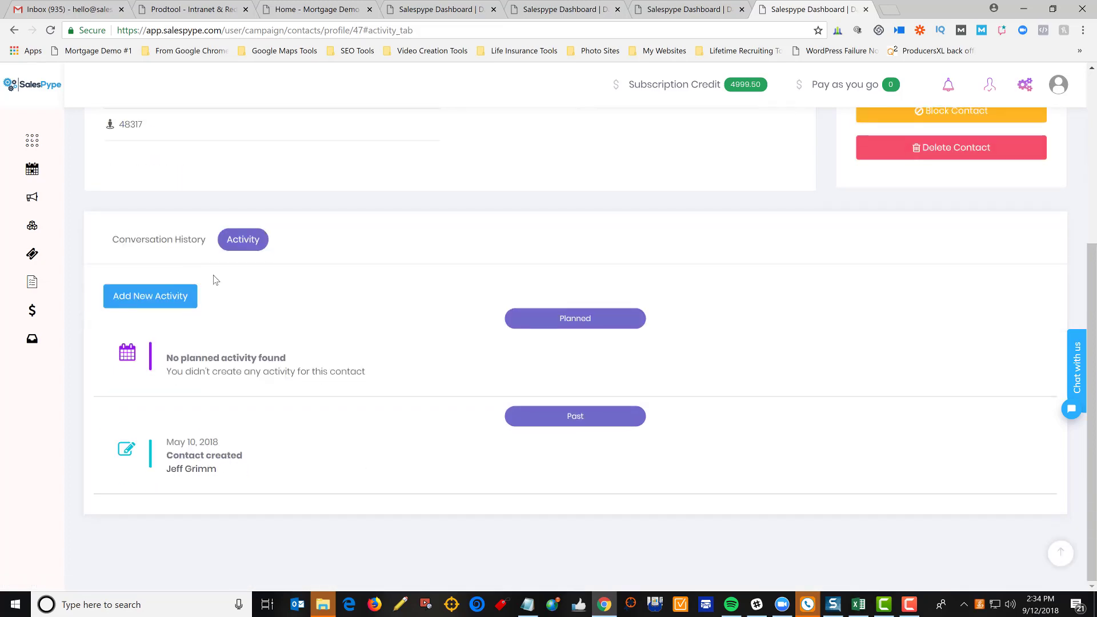
left_click(167, 302)
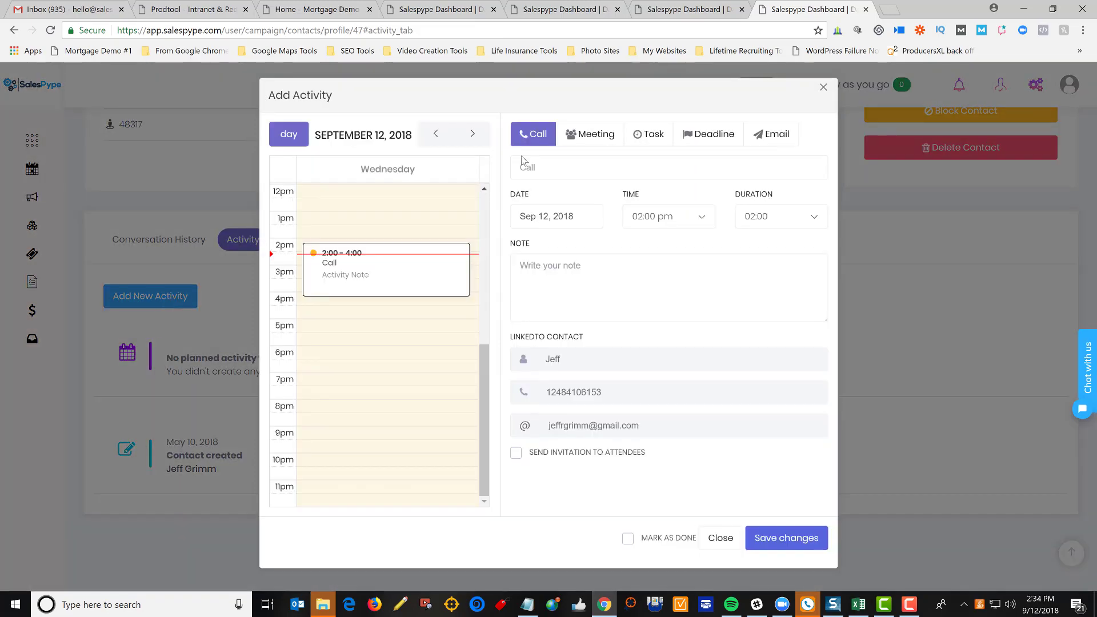
left_click(825, 86)
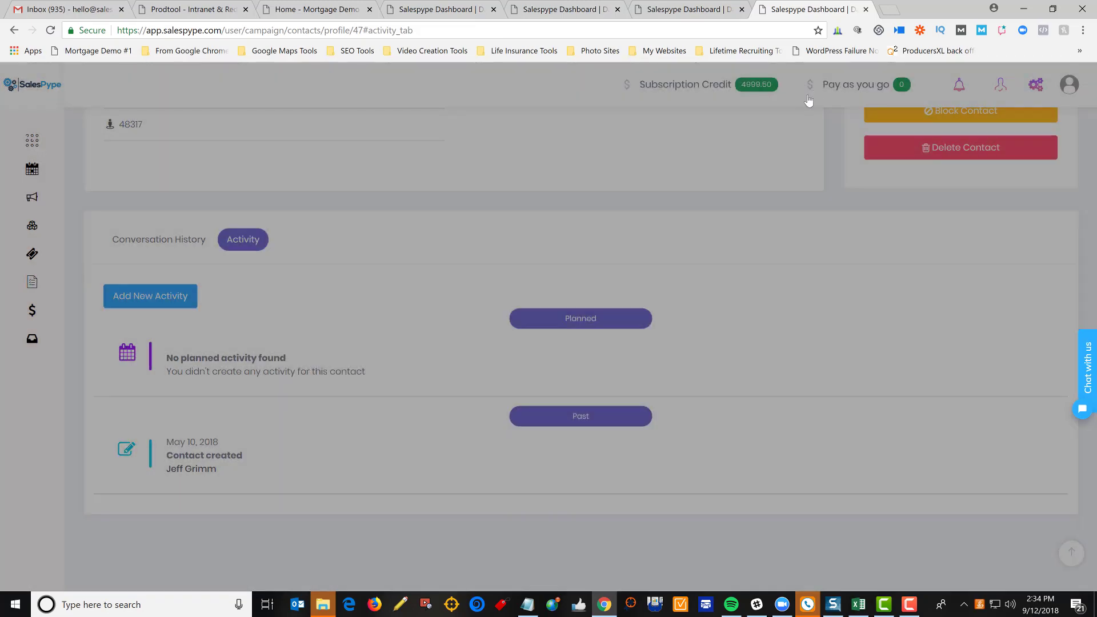
- Review the stages and campaigns available for the contact without changing either selection
scroll(672, 315, "up", 5)
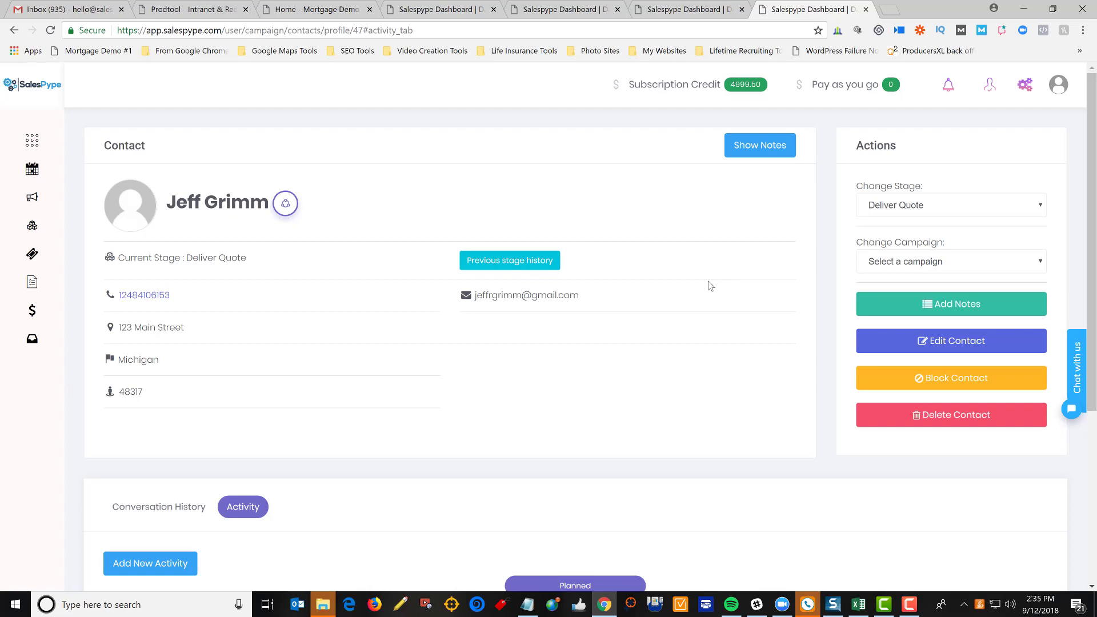
left_click(964, 208)
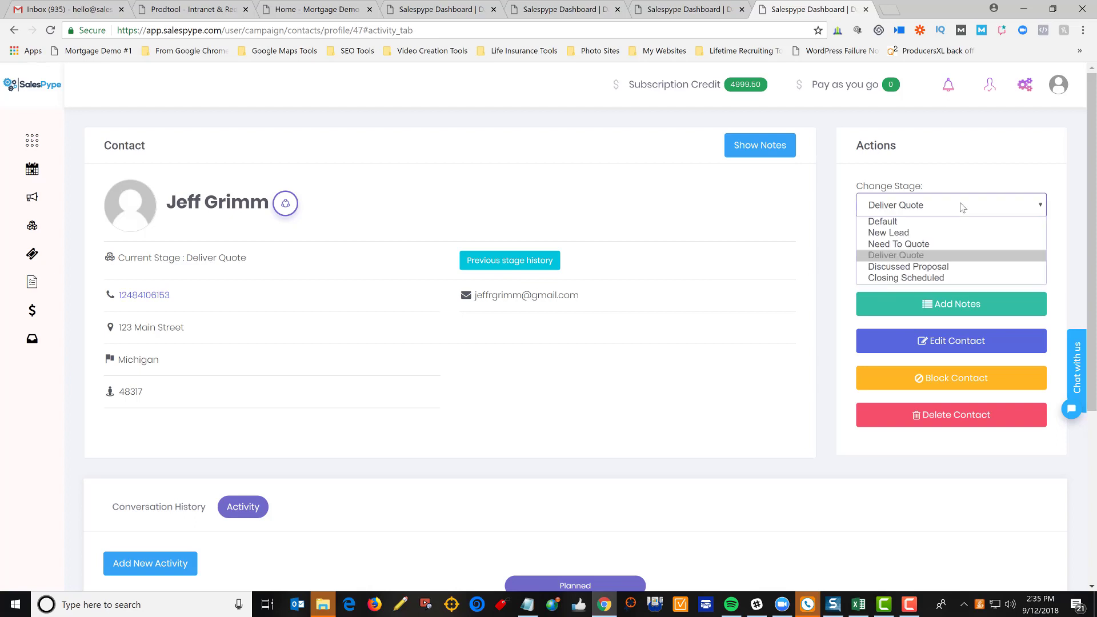
left_click(934, 209)
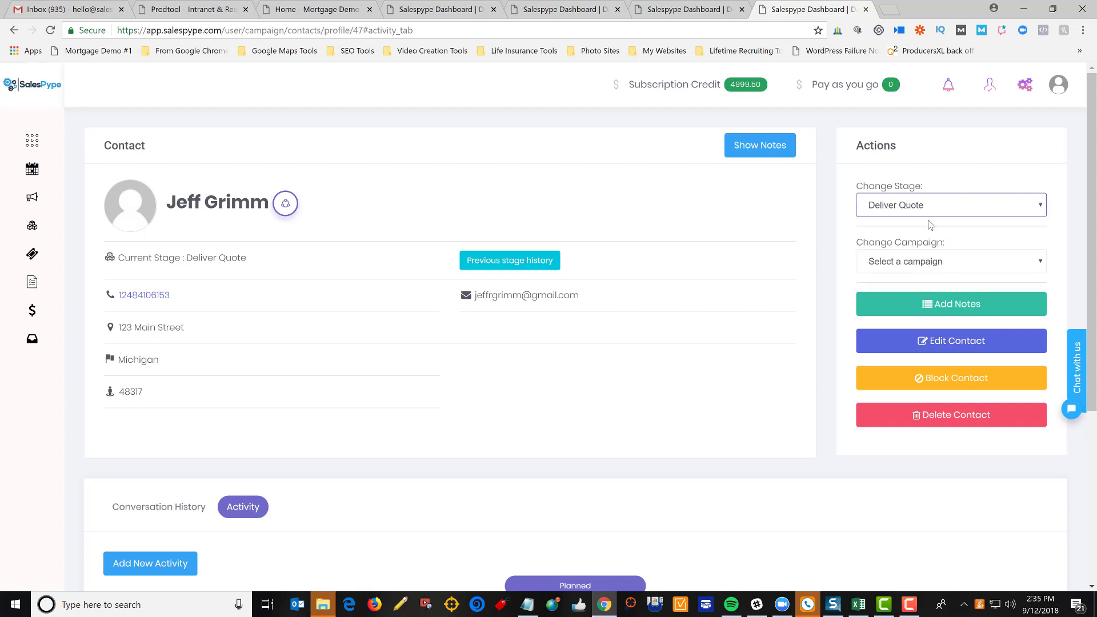
left_click(935, 260)
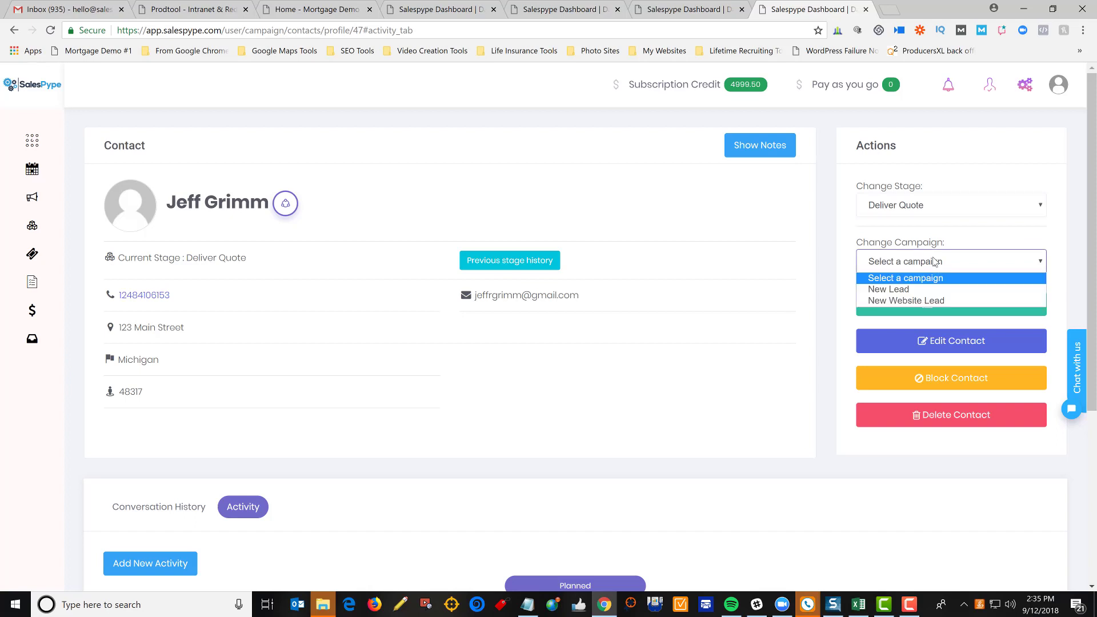
left_click(935, 262)
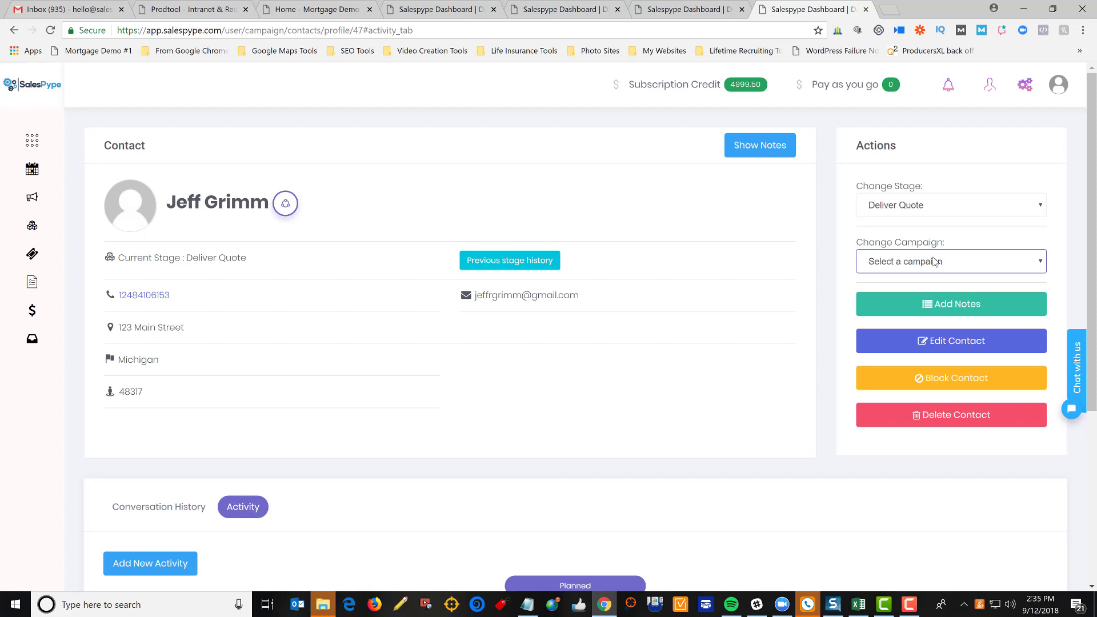
left_click(898, 262)
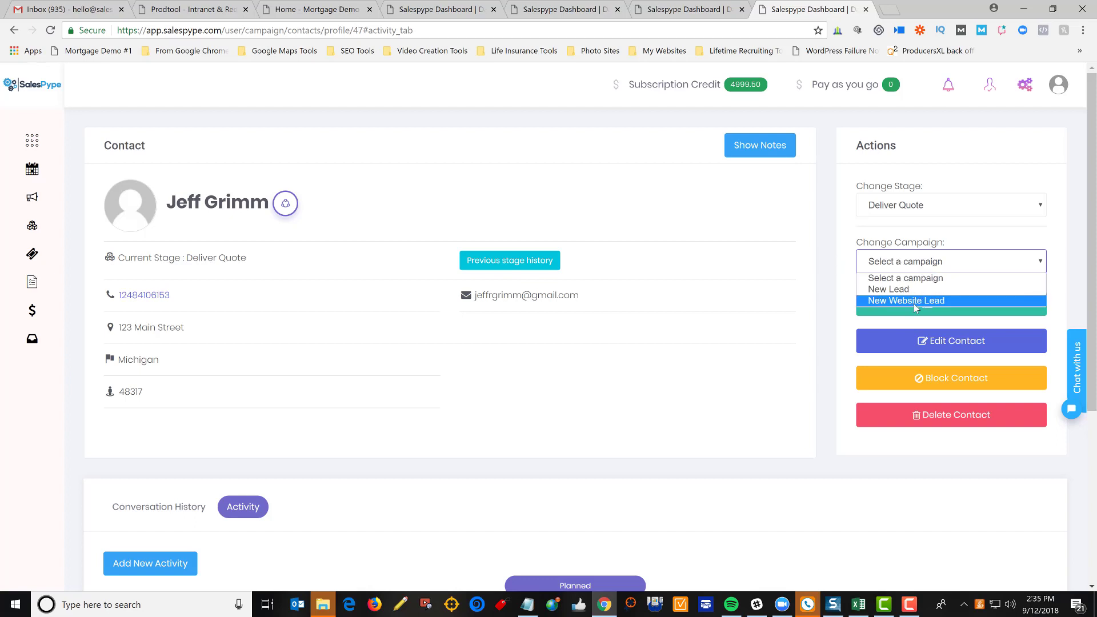
left_click(923, 268)
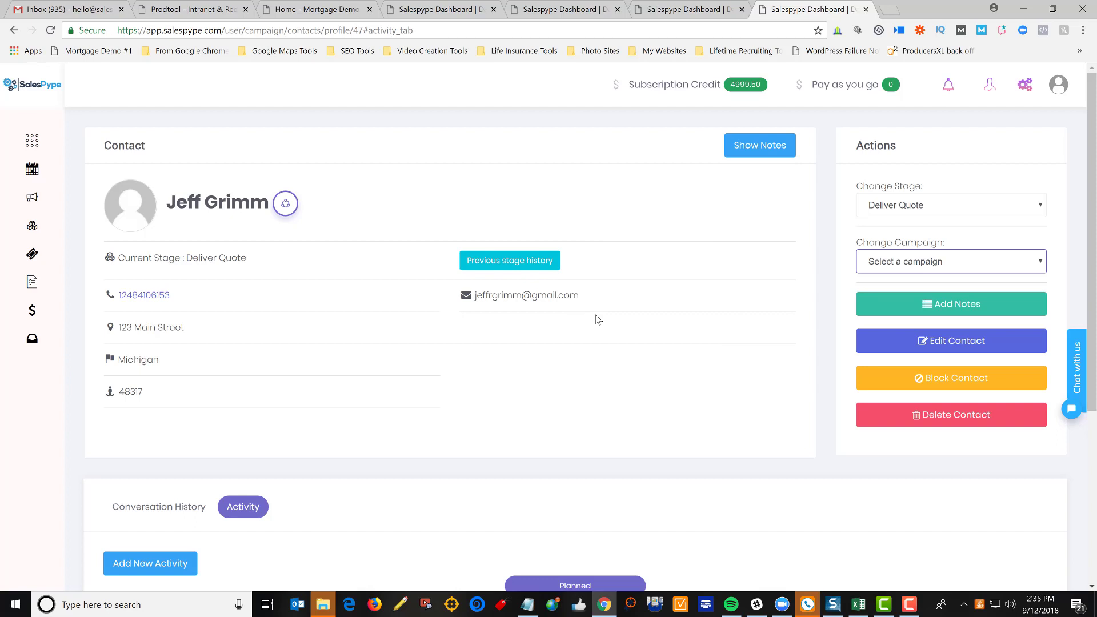
- Go to the dashboard
left_click(33, 143)
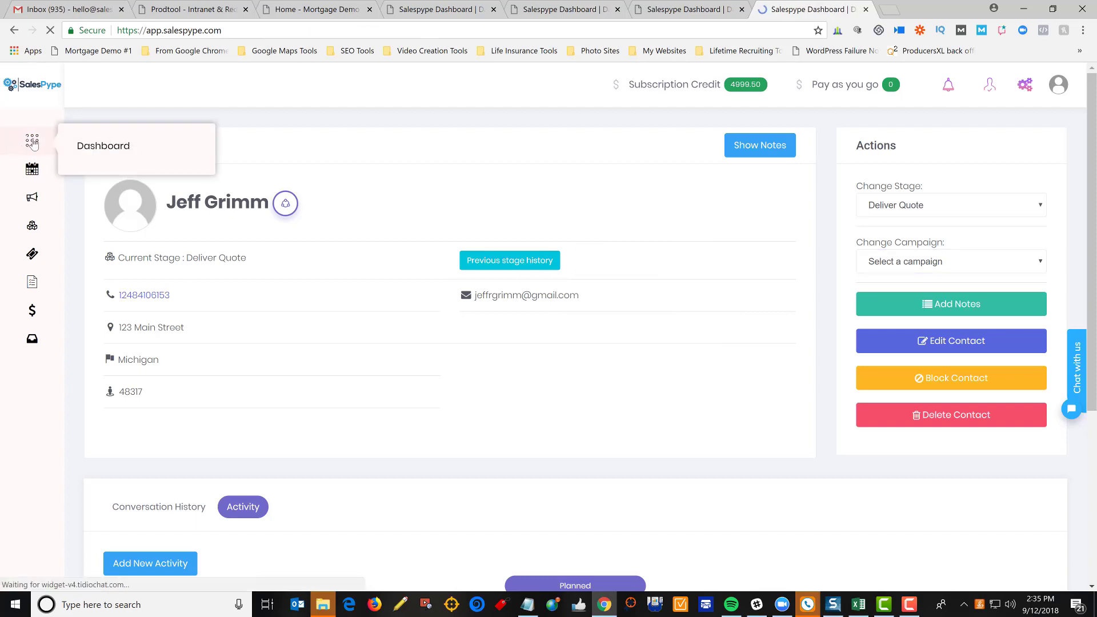